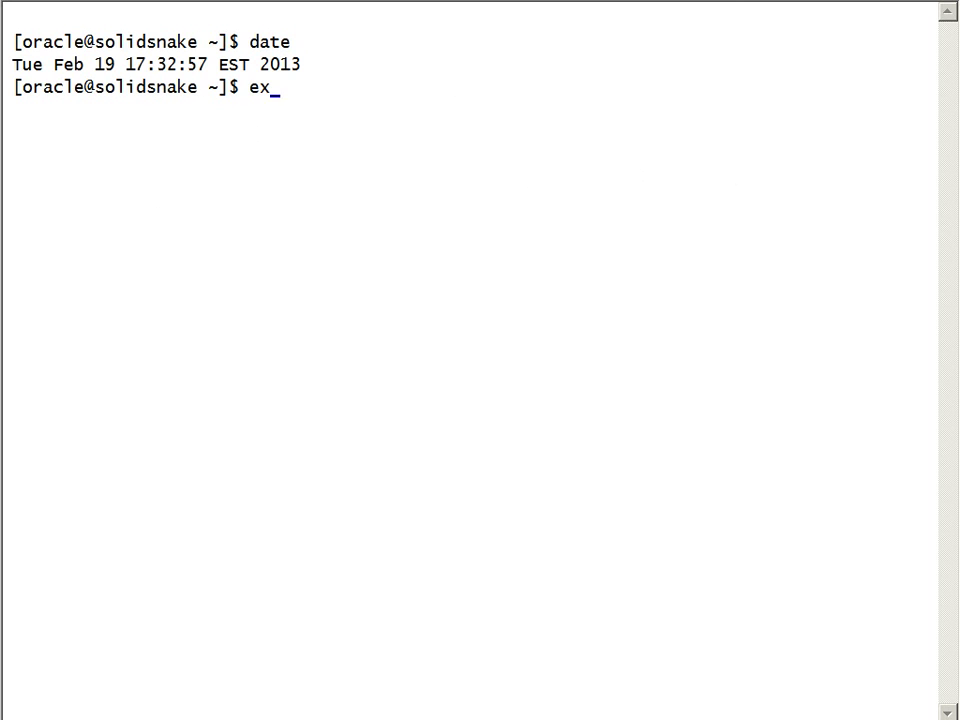
# Export ORACLE_HOME as /u01/app/oracle/product/11.2.0/dbHome_1/ in the SSH session
pyautogui.write('_HOME=/')
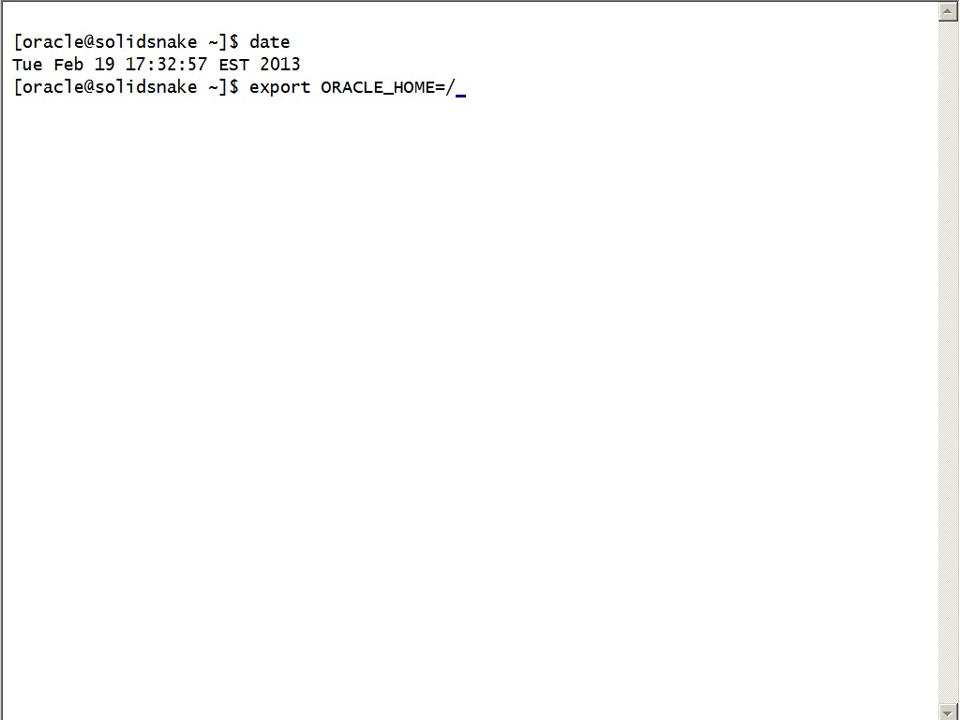
pyautogui.write('u01/app/oracle/product/11.2.0/dbHome_1/')
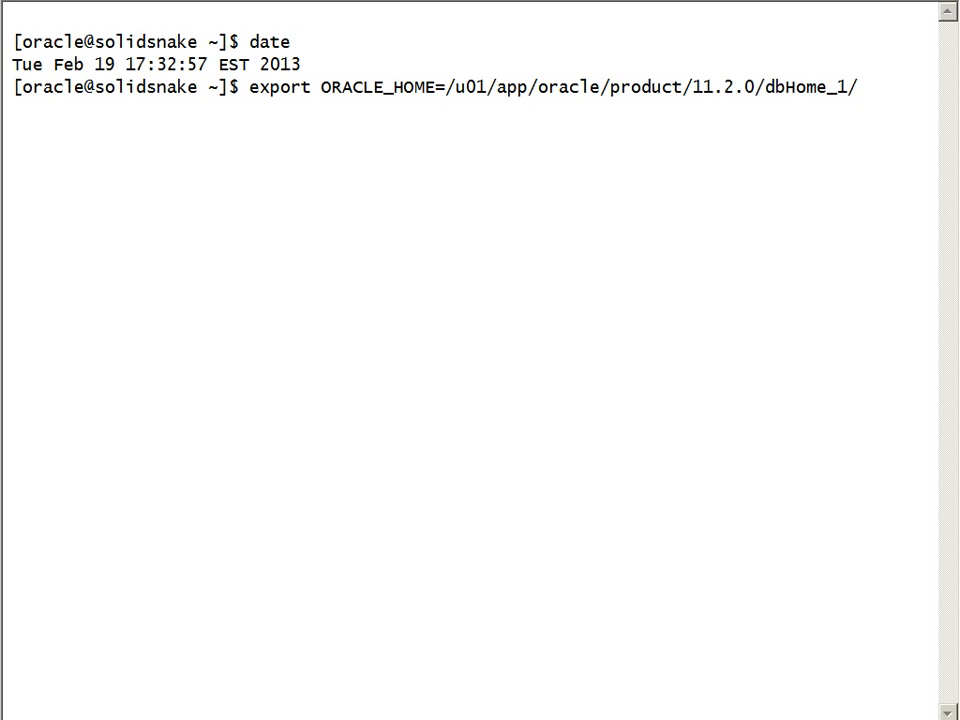
pyautogui.press('Return')
# Echo $ORACLE_HOME to confirm its value, then change into that directory
pyautogui.write('echo ')
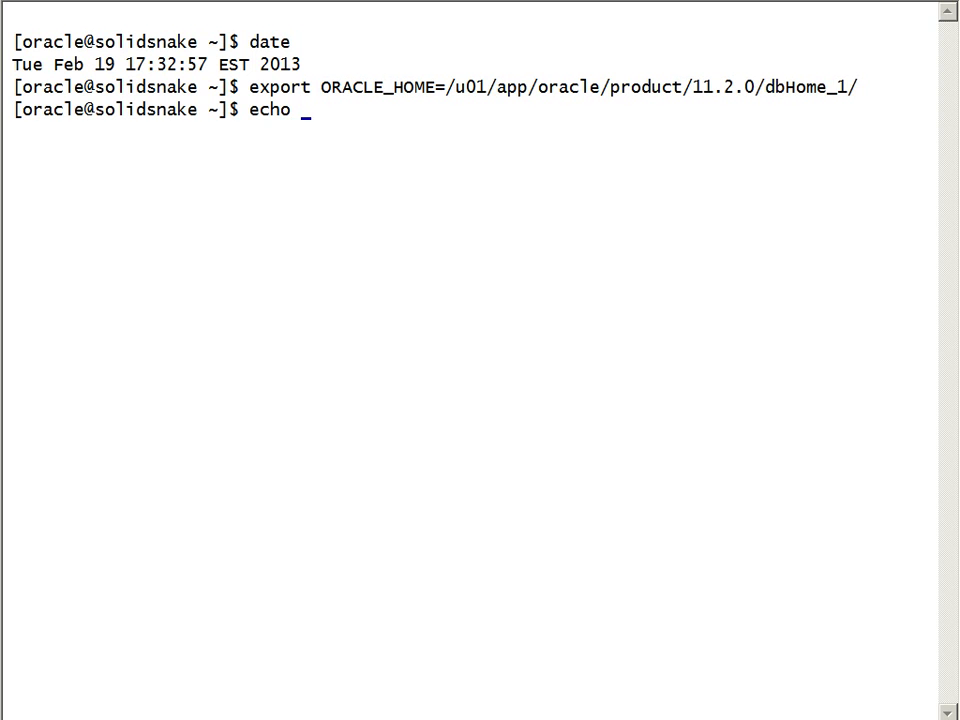
pyautogui.write('$ORACLE_HOME')
pyautogui.press('Return')
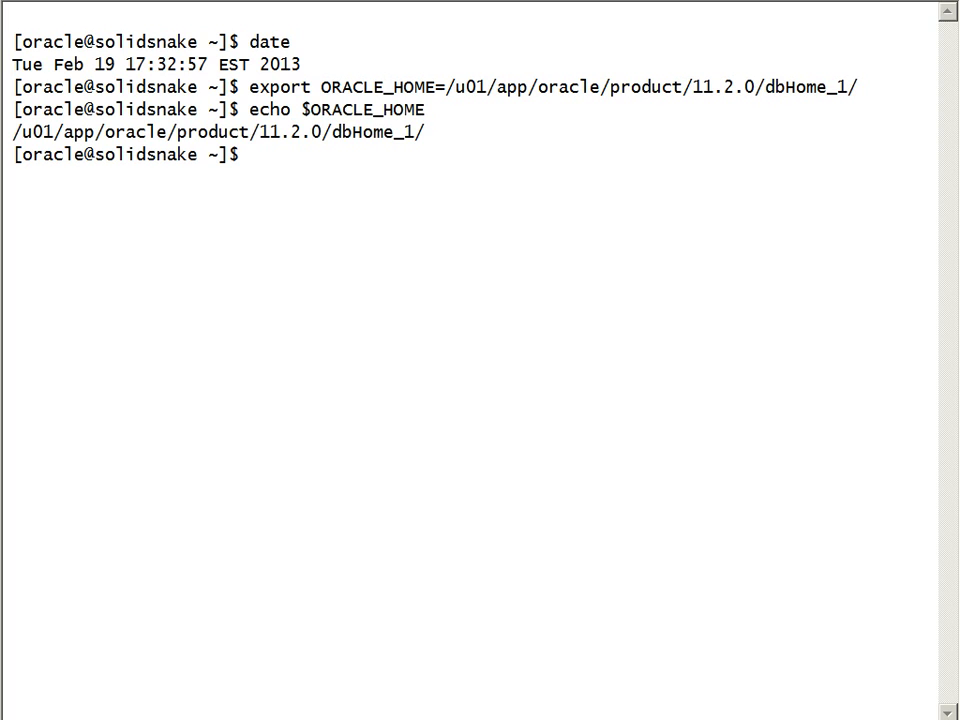
pyautogui.write('cd $ORACLE_HOME')
pyautogui.press('Return')
# From the bin directory, run ./lsnrctl status to check the listener on port 1521
pyautogui.write('cd bin')
pyautogui.press('Return')
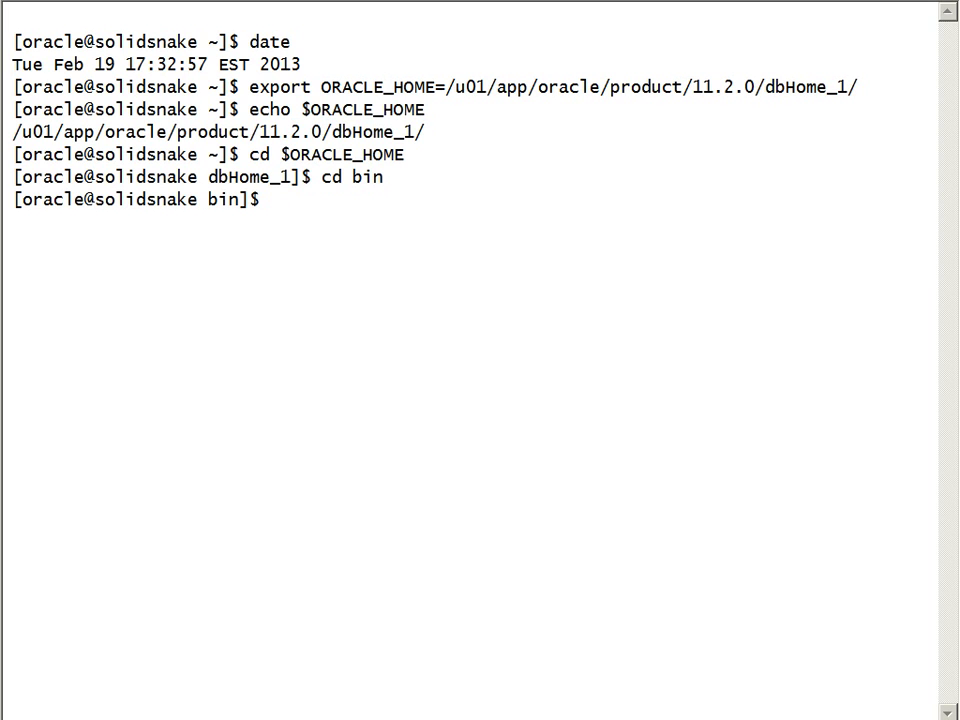
pyautogui.write('./lsnrctl status')
pyautogui.press('Return')
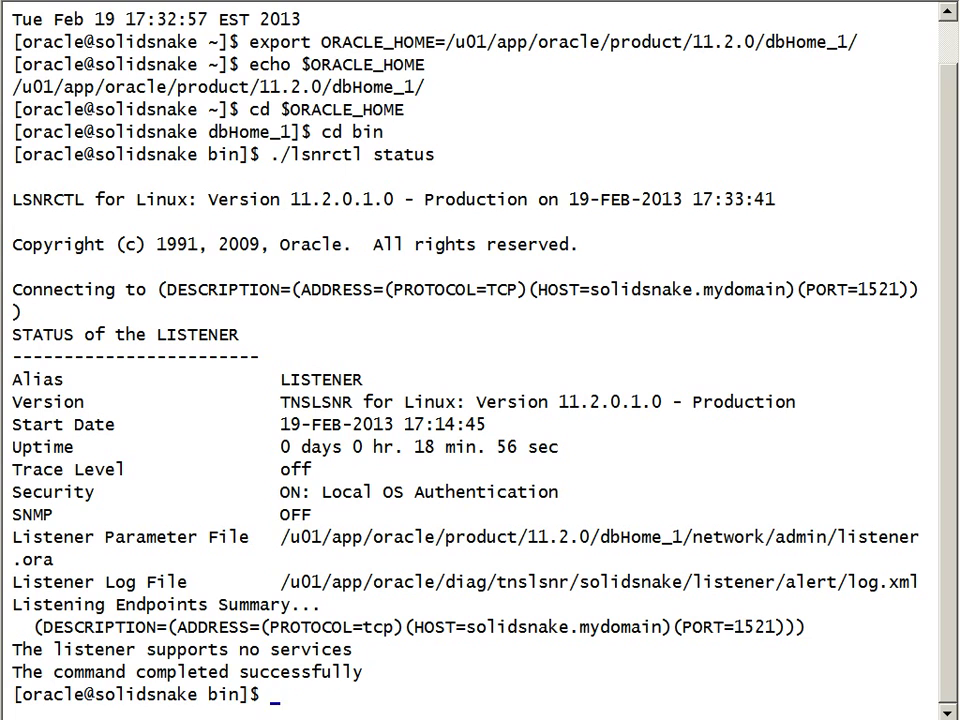
# Clear the screen and display /etc/oratab to confirm it has no database entries
pyautogui.write('cls')
pyautogui.press('Return')
pyautogui.write('ca')
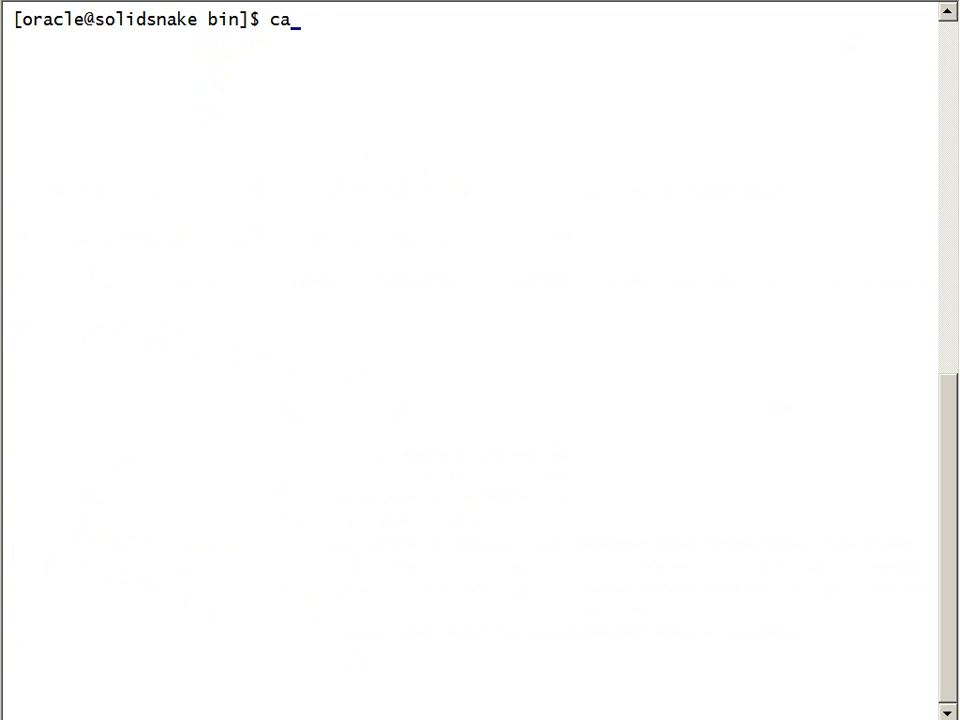
pyautogui.write('t /etc/orat')
pyautogui.press('Tab')
pyautogui.press('Return')
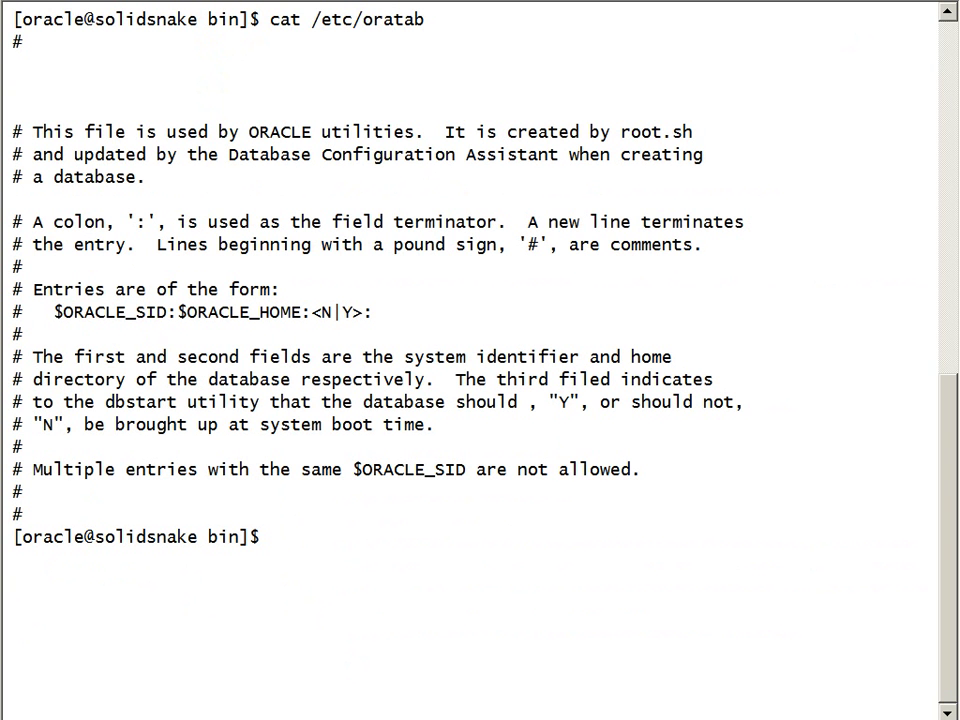
# Check ps -ef | grep -i smon | grep -v grep for SMON processes, then clear the screen
pyautogui.write('cls')
pyautogui.press('Return')
pyautogui.write('ps -ef | gr')
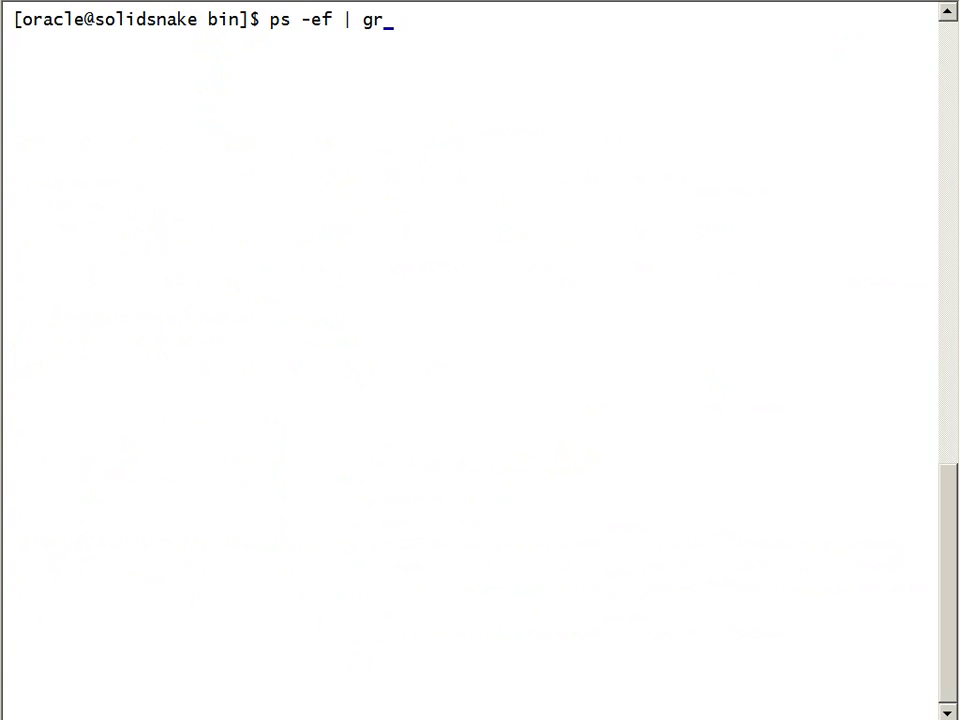
pyautogui.write('ep -i smon ')
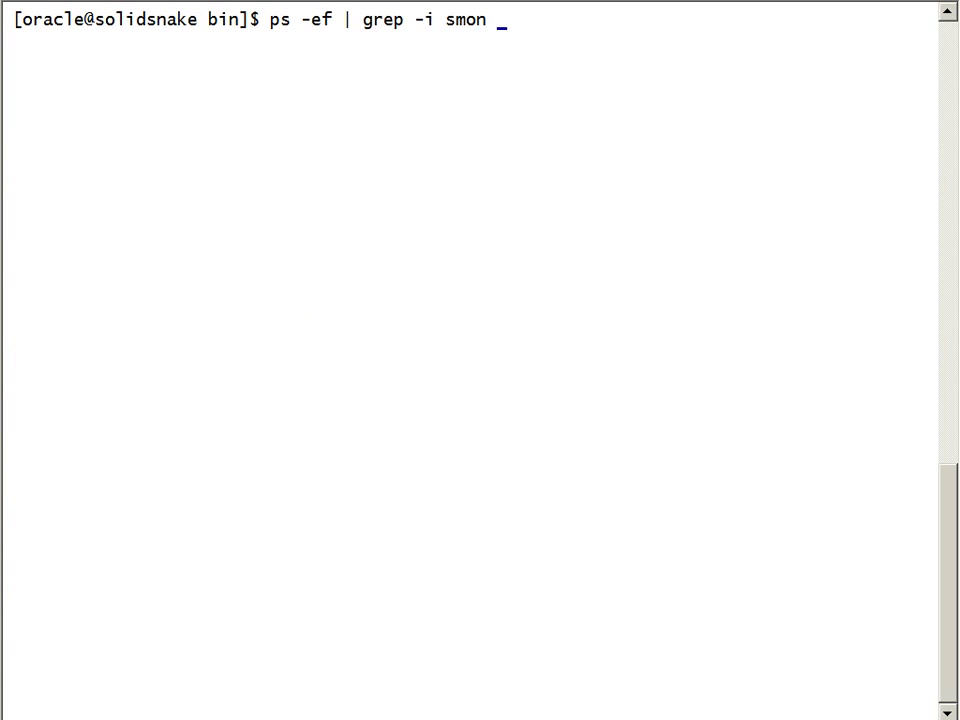
pyautogui.write('| grep -v grep')
pyautogui.press('Return')
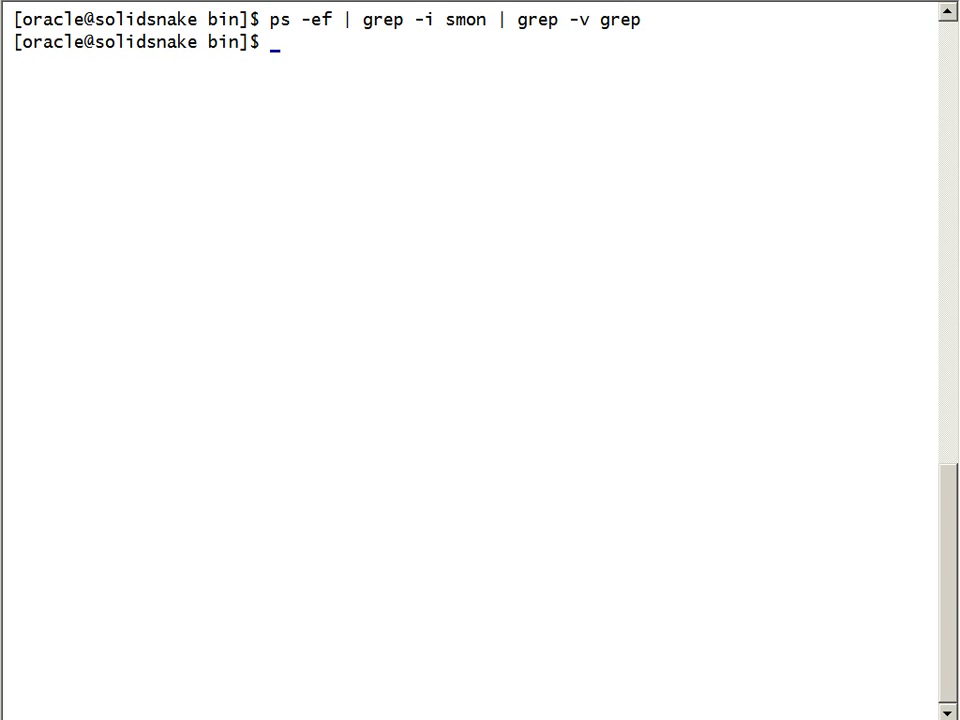
pyautogui.write('c')
pyautogui.press('BackSpace')
pyautogui.write('cls')
pyautogui.press('Return')
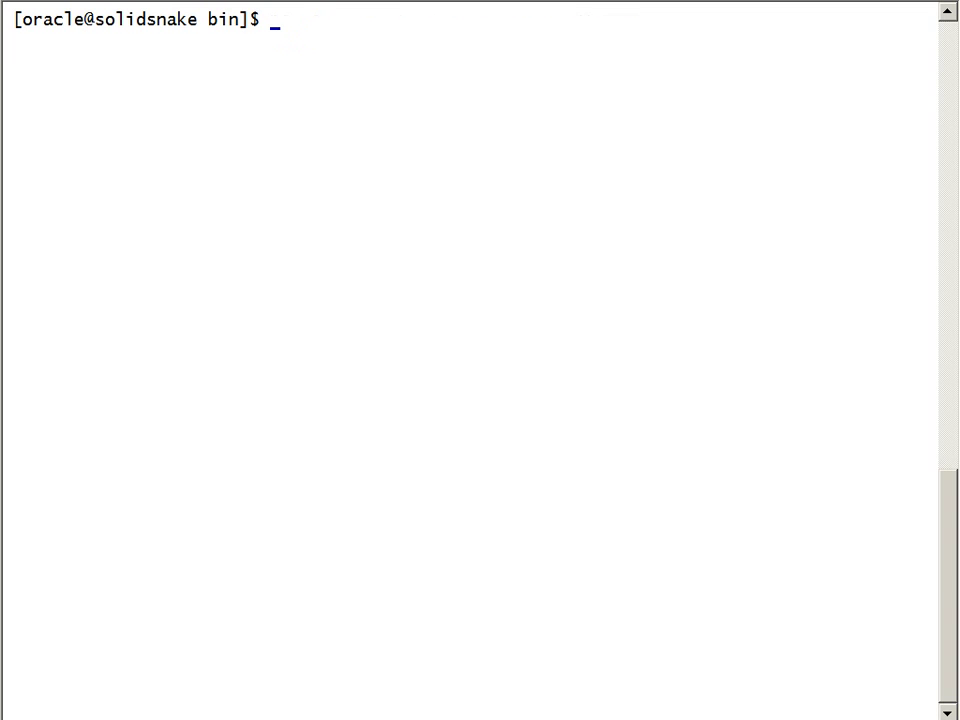
# List the dbca file, launch ./dbca & in the background, and focus the wizard window
pyautogui.write('ls -l dbca')
pyautogui.press('Return')
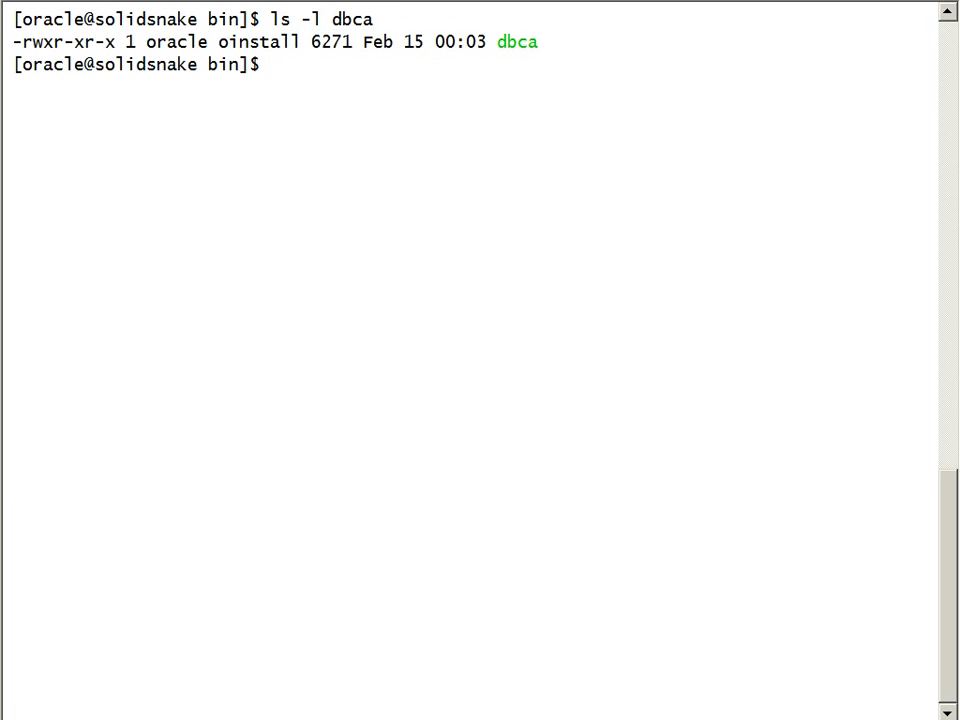
pyautogui.write('./dbca &')
pyautogui.press('Return')
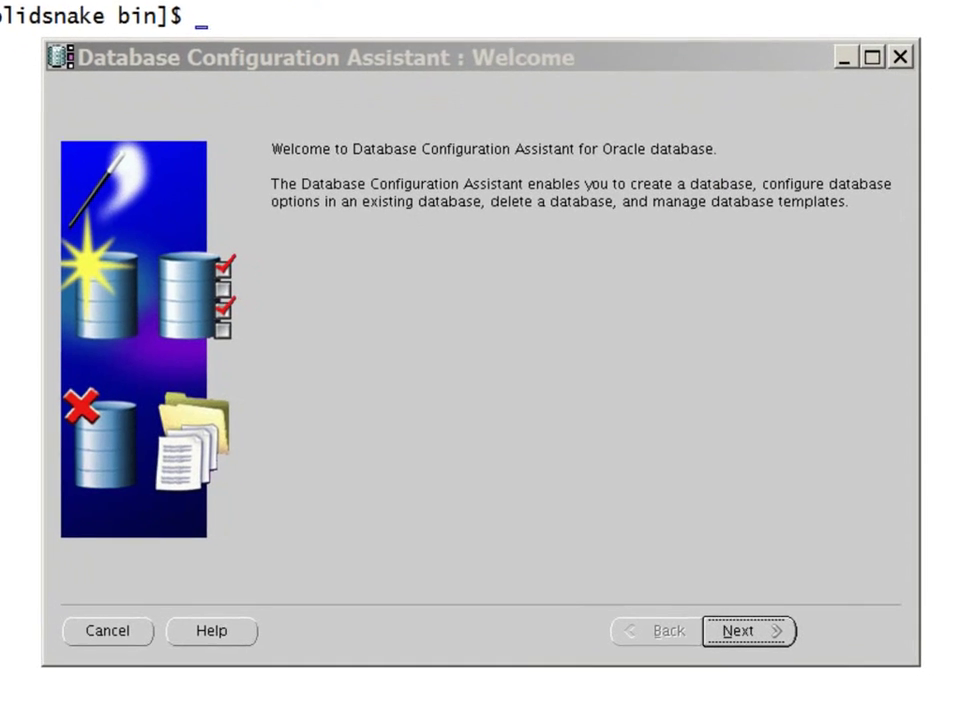
pyautogui.click(755, 58)
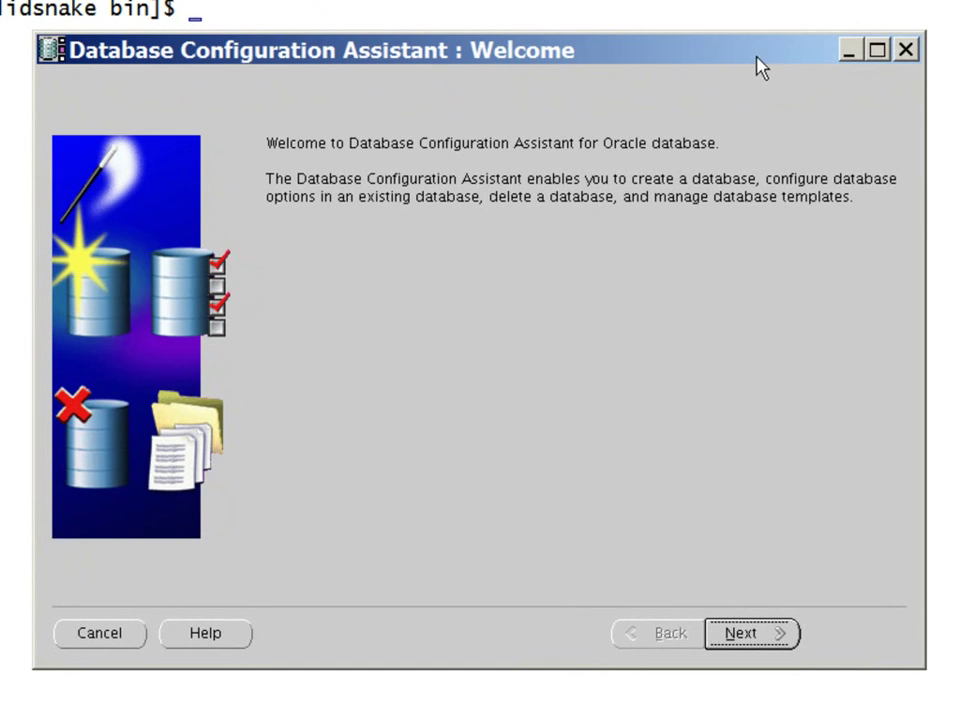
# Choose Create a Database using the Custom Database template
pyautogui.click(757, 636)
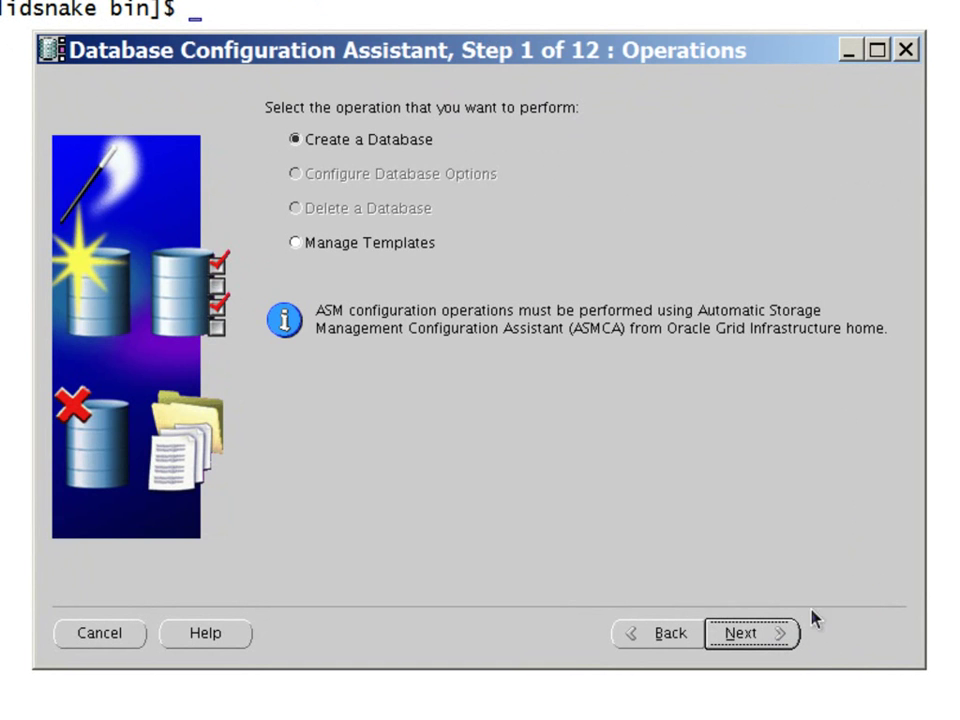
pyautogui.click(399, 150)
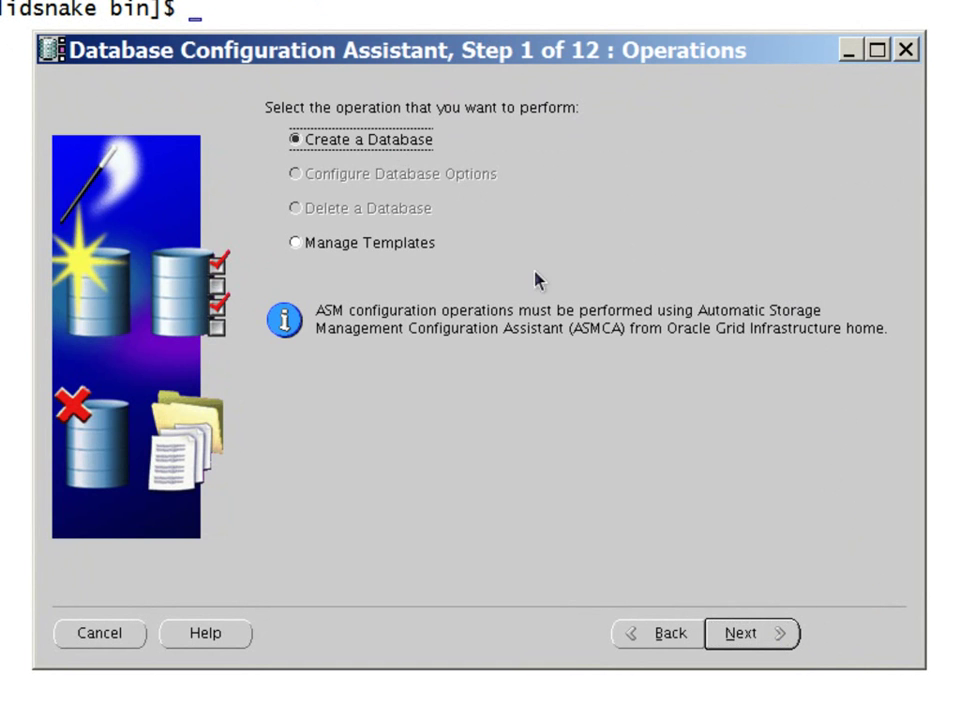
pyautogui.click(760, 645)
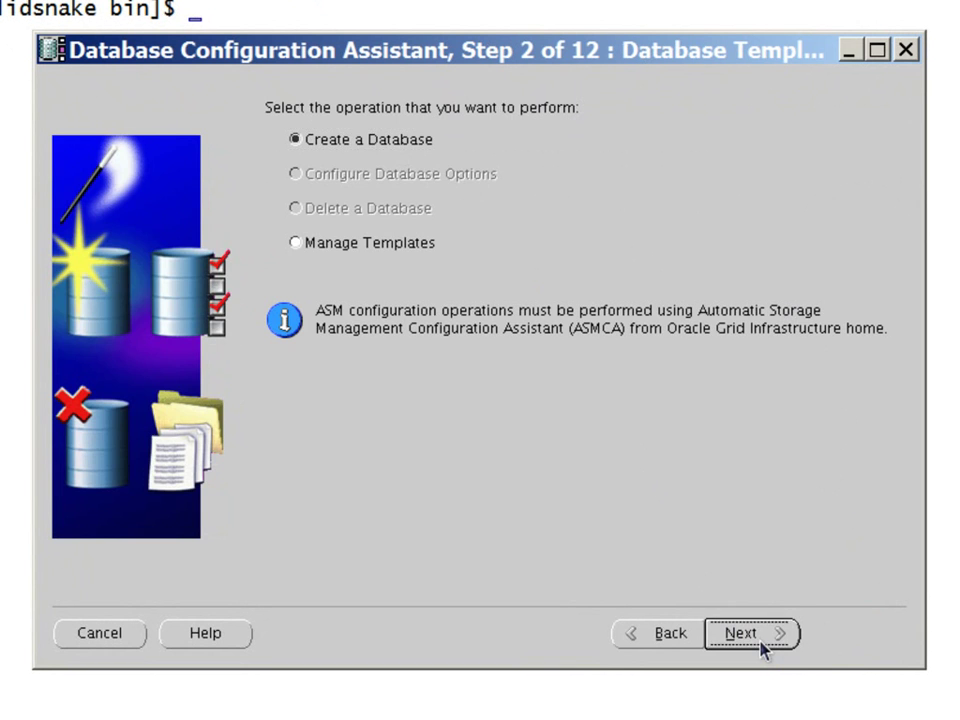
pyautogui.click(306, 248)
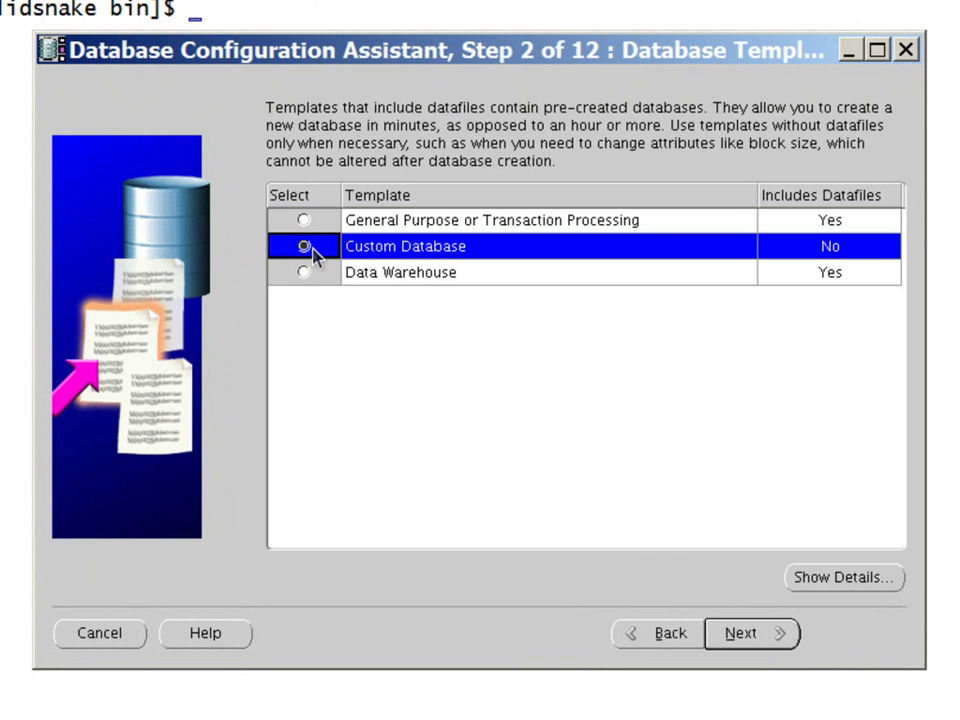
pyautogui.click(748, 640)
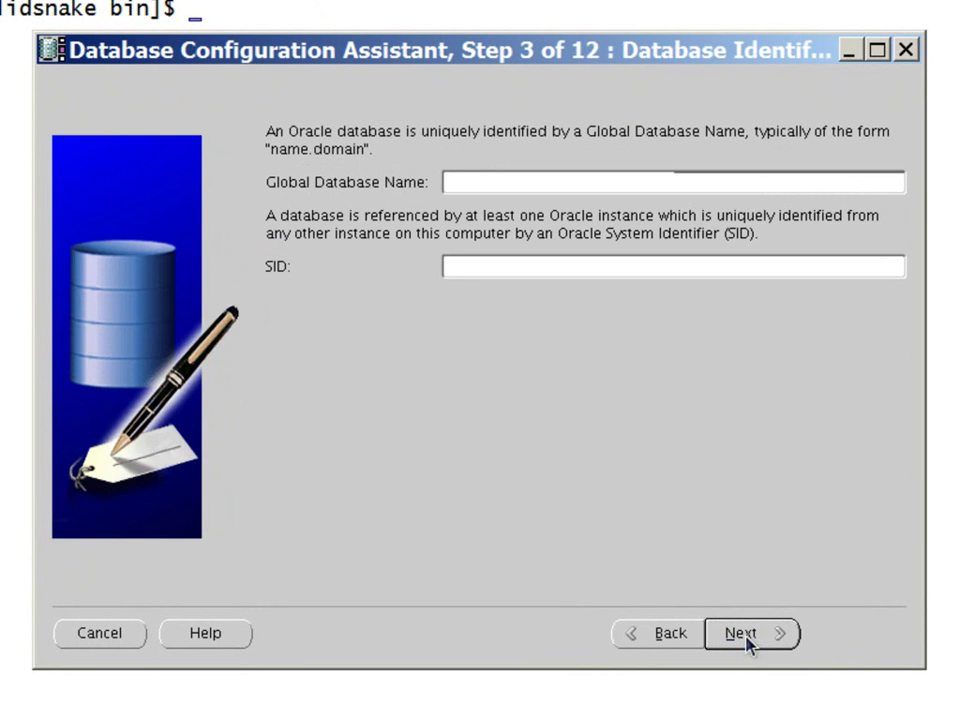
# Name the database sniper for both global name and SID, then continue
pyautogui.write('sniper')
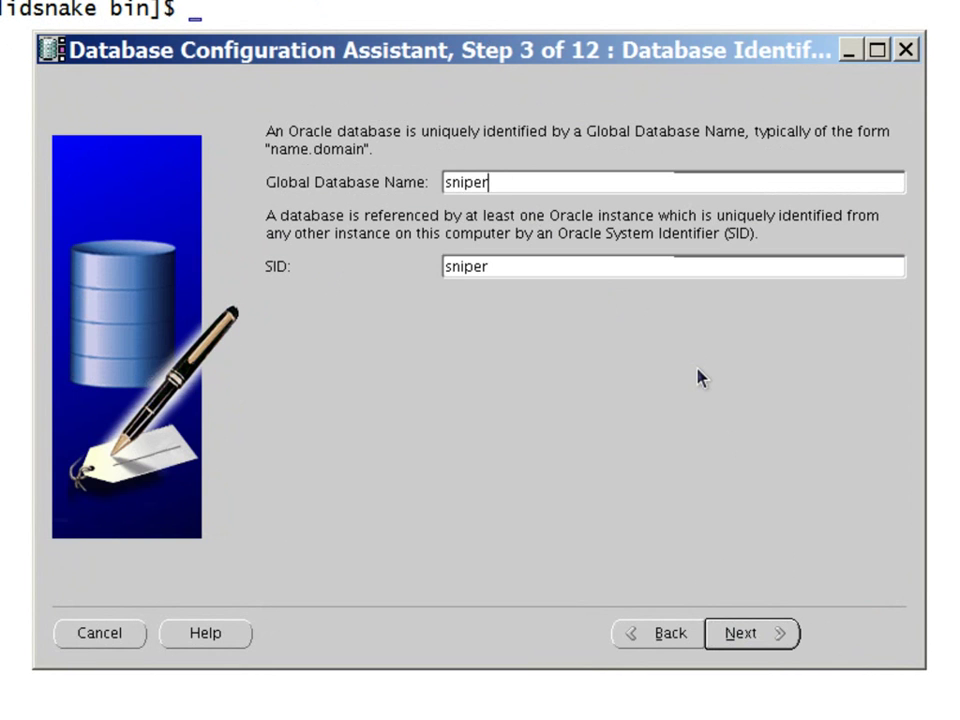
pyautogui.moveTo(529, 270); pyautogui.dragTo(411, 268)
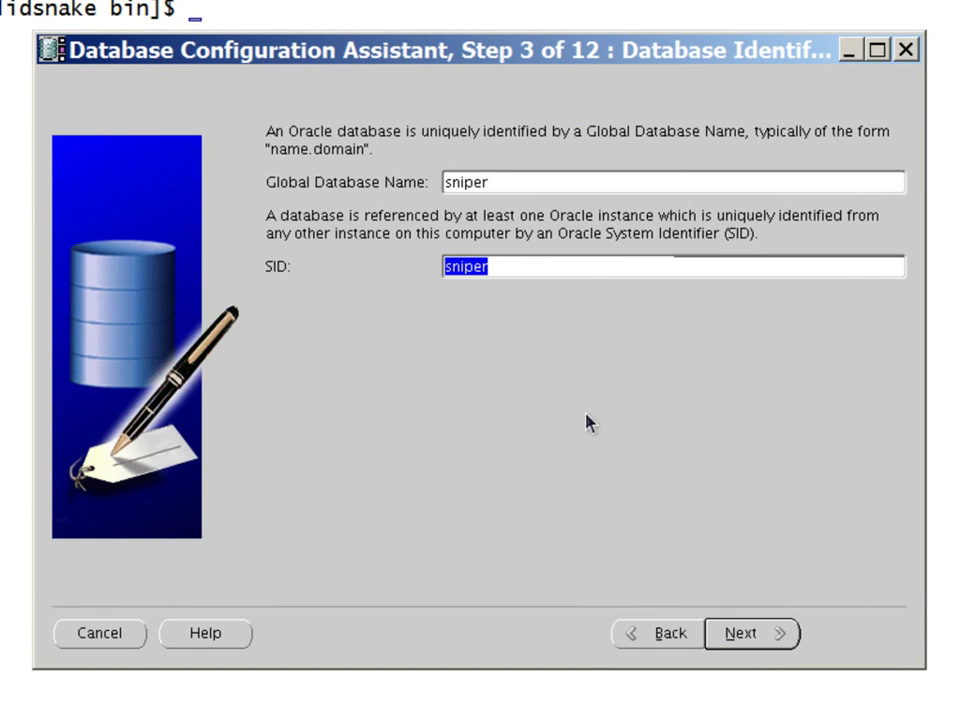
pyautogui.click(758, 641)
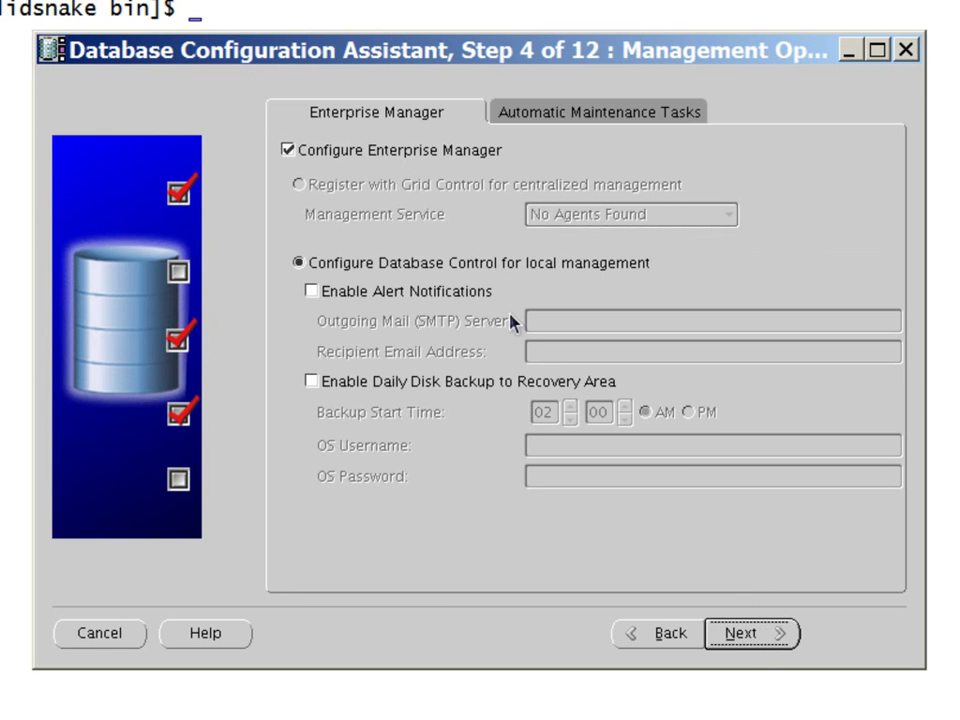
# Disable automatic maintenance tasks in the Management Options step
pyautogui.click(570, 118)
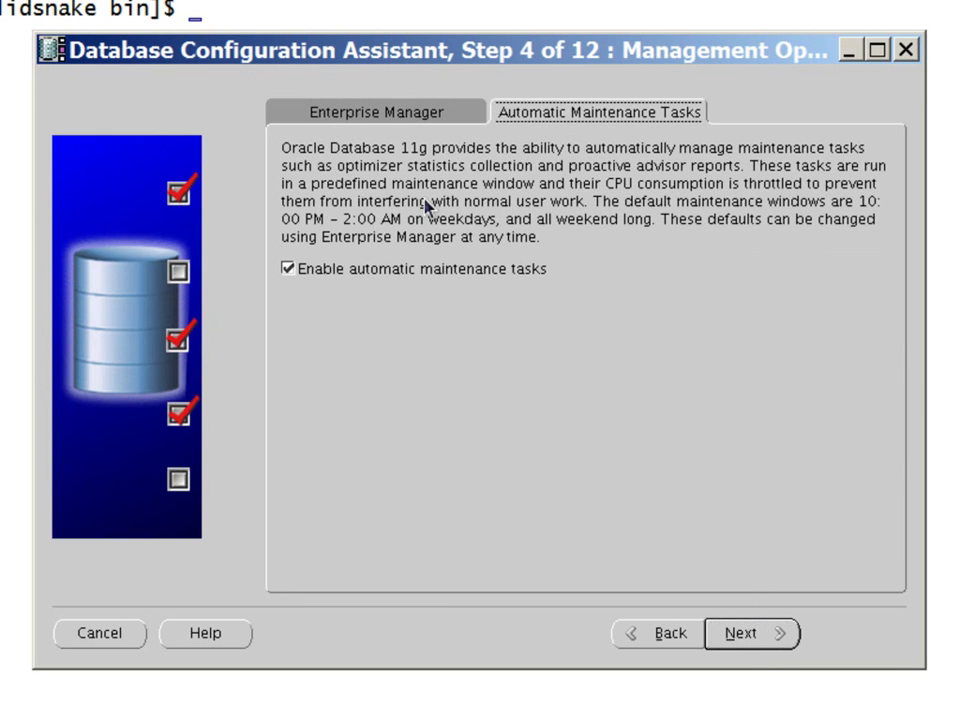
pyautogui.click(289, 270)
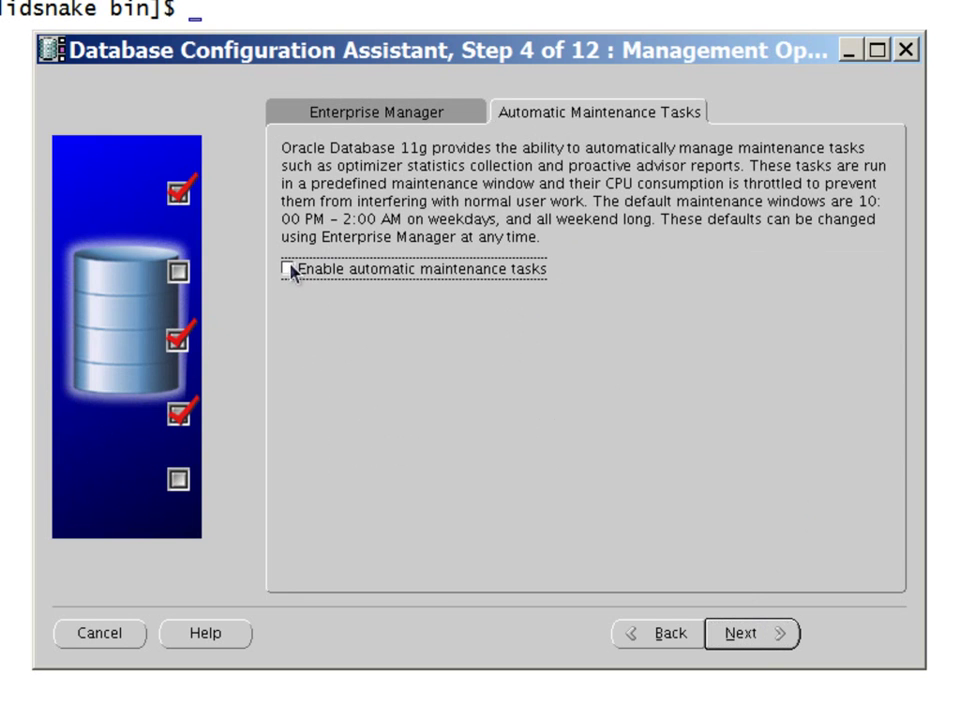
pyautogui.click(740, 635)
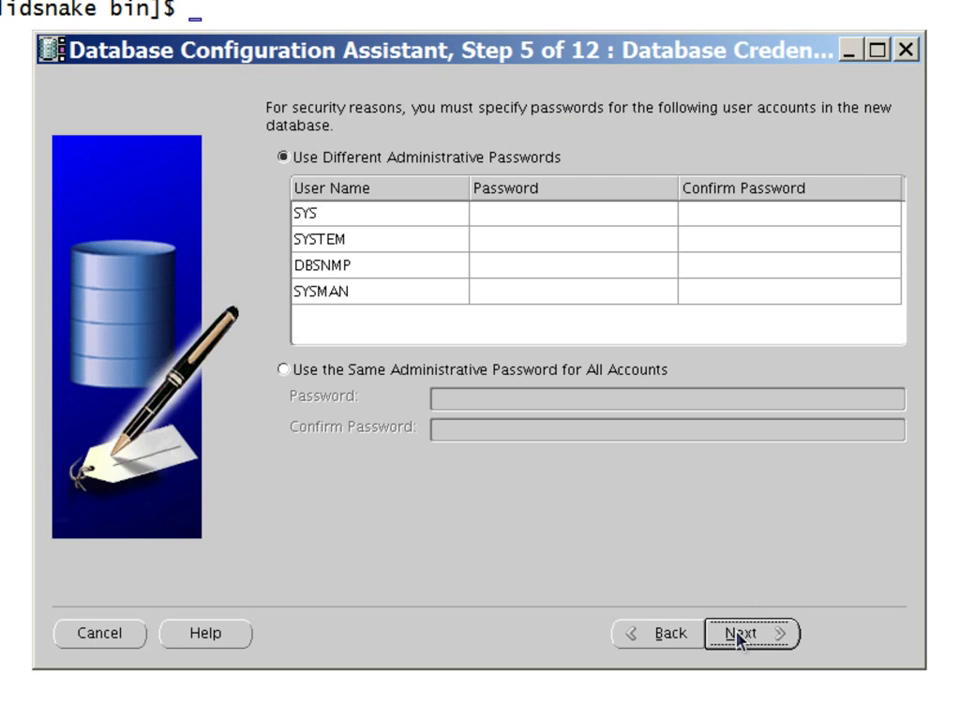
# Set one shared administrative password for all accounts, accepting the weak-password warning
pyautogui.click(355, 370)
pyautogui.click(465, 401)
pyautogui.write('oracle')
pyautogui.press('Tab')
pyautogui.write('oracle')
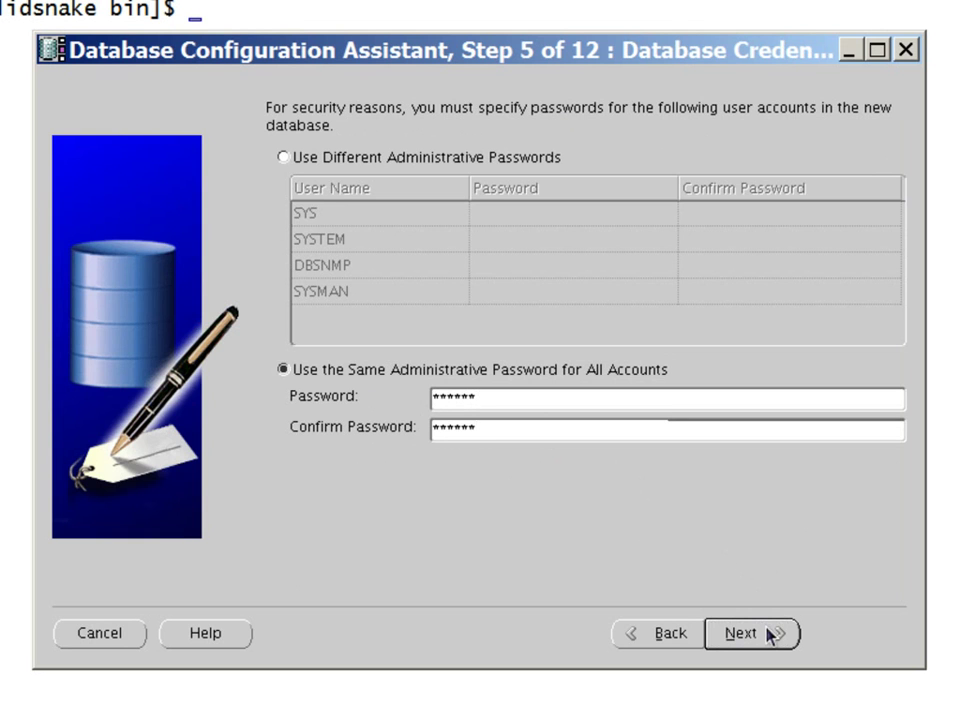
pyautogui.click(767, 635)
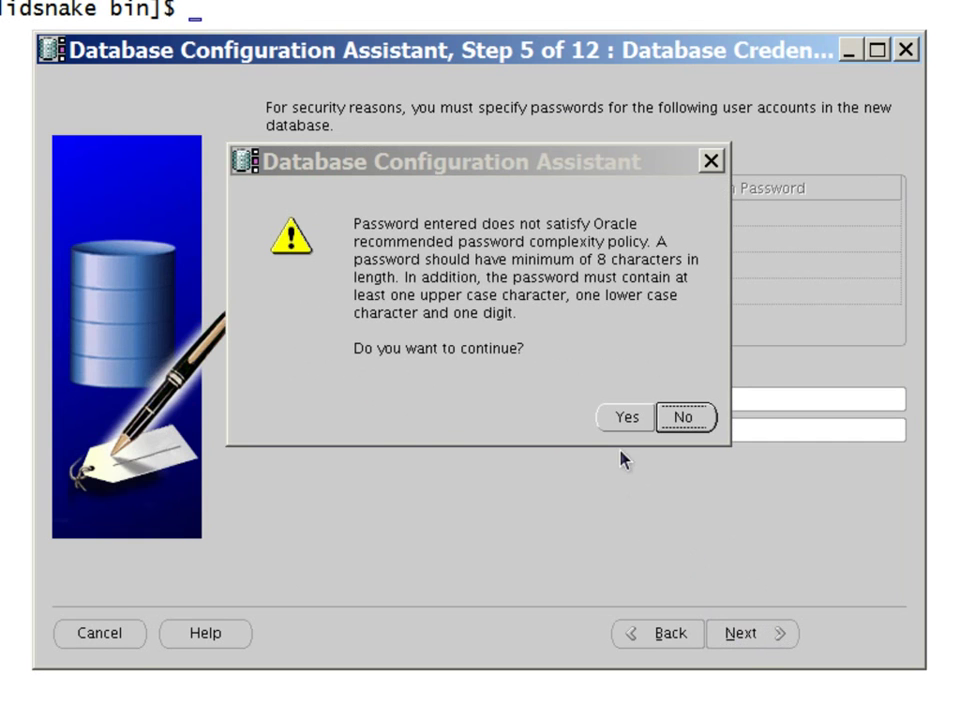
pyautogui.click(625, 420)
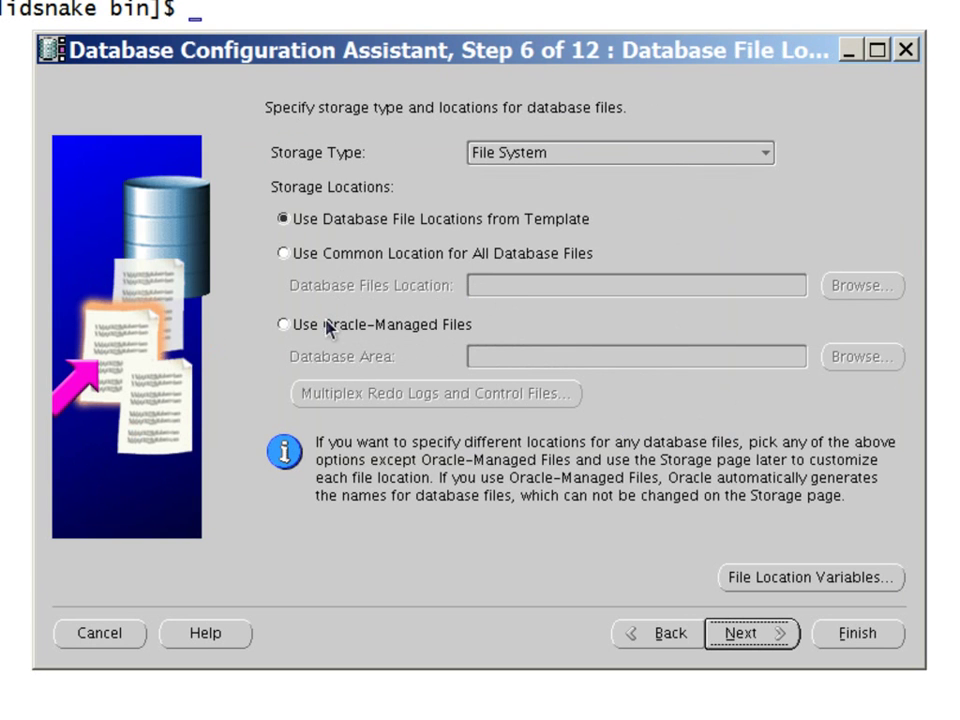
# Use a common location, /u02/app/oracle/oradata, for all database files
pyautogui.click(325, 262)
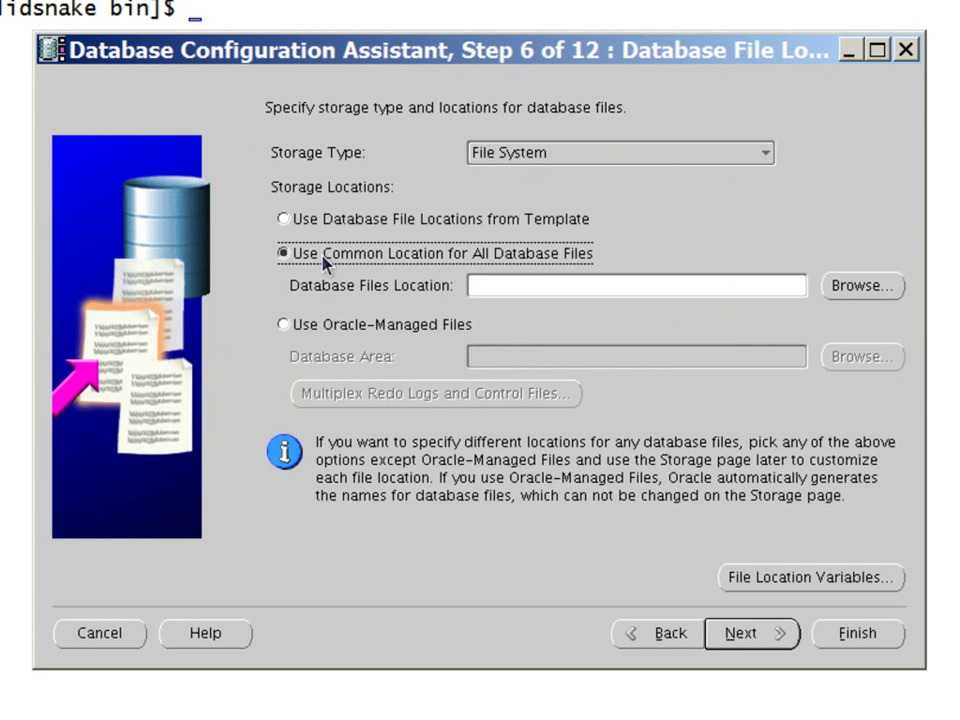
pyautogui.click(720, 285)
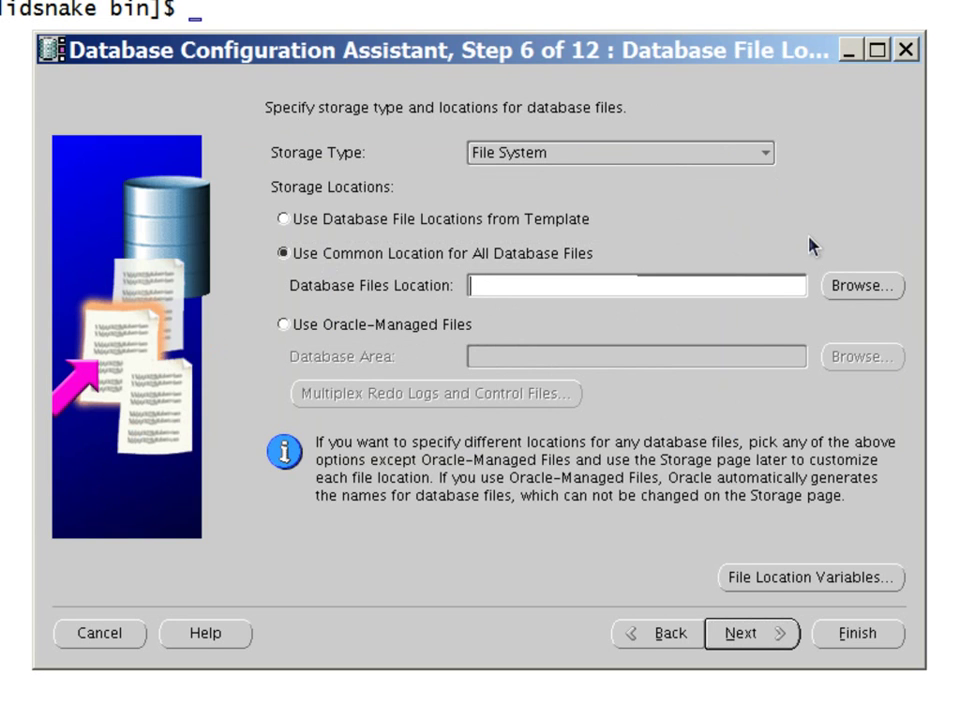
pyautogui.write('/u02/app/')
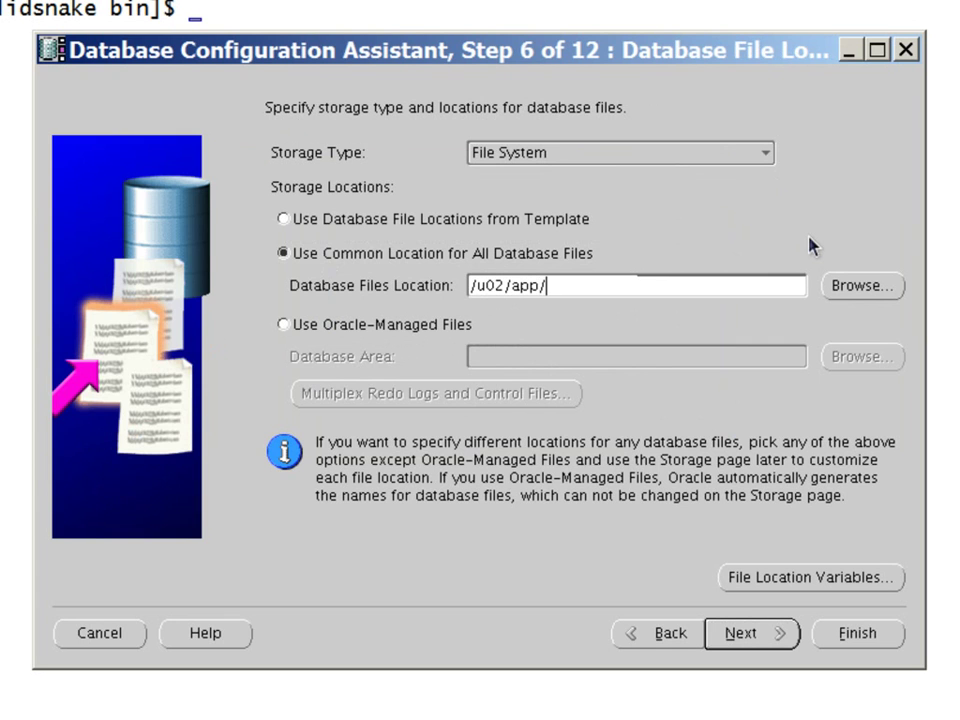
pyautogui.write('oracle/oradata')
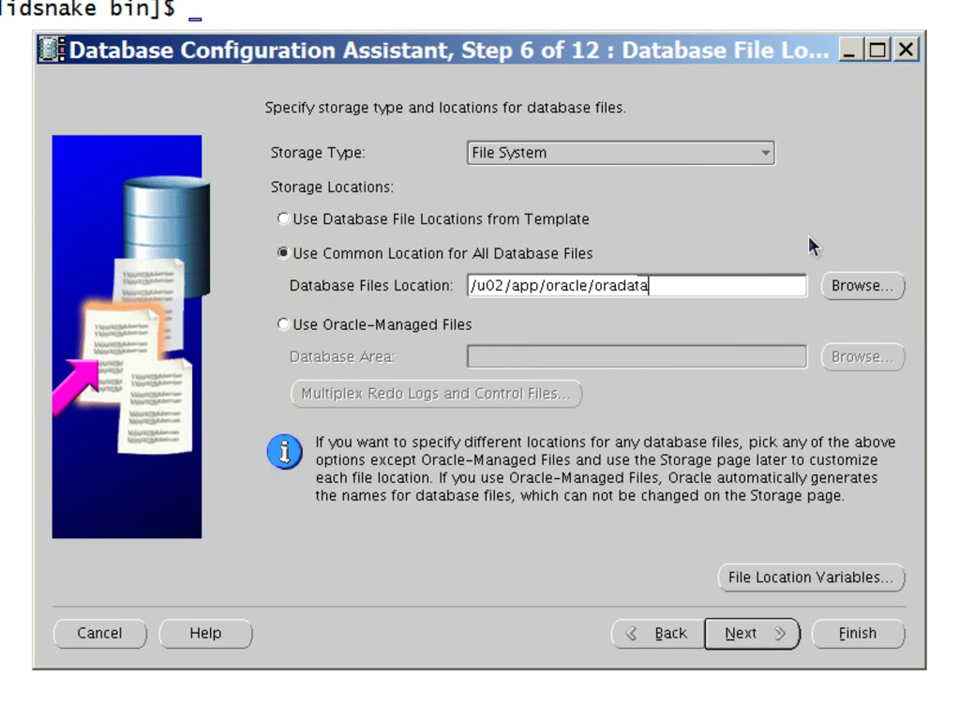
# Replace the flash recovery area path with /u04/app/oracle/fra
pyautogui.click(762, 634)
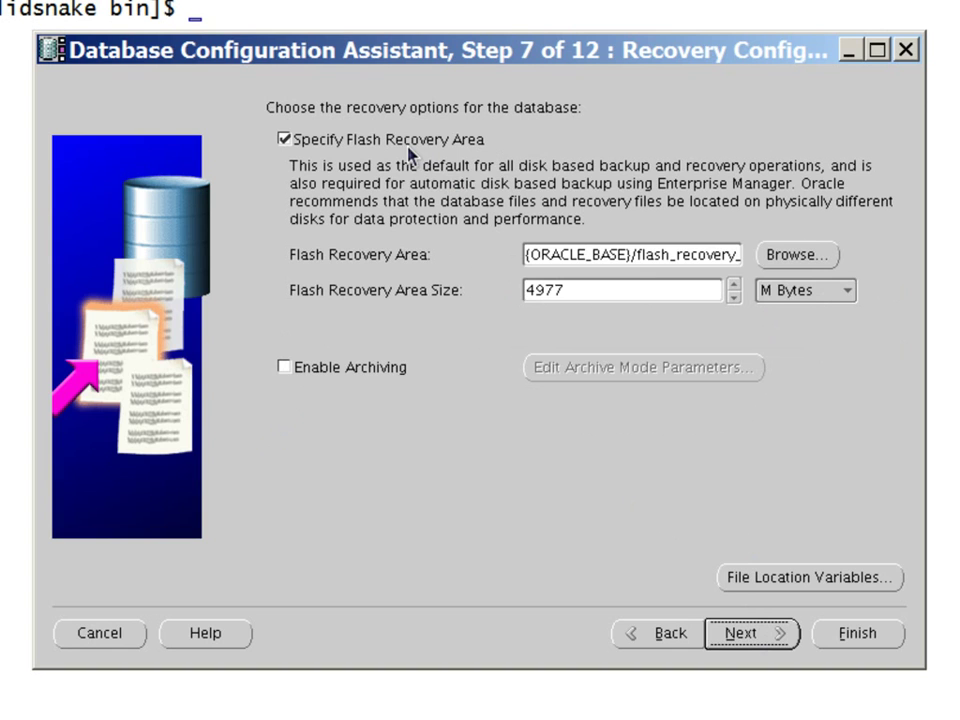
pyautogui.click(617, 256)
pyautogui.hotkey('ctrl', 'Left')
pyautogui.hotkey('ctrl', 'Left')
pyautogui.hotkey('ctrl', 'Left')
pyautogui.hotkey('shift', 'Right')
pyautogui.hotkey('shift', 'Right')
pyautogui.hotkey('shift', 'Right')
pyautogui.hotkey('shift', 'Right')
pyautogui.hotkey('shift', 'Right')
pyautogui.hotkey('shift', 'Right')
pyautogui.hotkey('shift', 'Right')
pyautogui.hotkey('shift', 'Right')
pyautogui.hotkey('shift', 'Right')
pyautogui.hotkey('shift', 'Right')
pyautogui.hotkey('shift', 'Right')
pyautogui.hotkey('shift', 'Right')
pyautogui.hotkey('shift', 'Right')
pyautogui.hotkey('shift', 'Right')
pyautogui.hotkey('shift', 'Right')
pyautogui.hotkey('shift', 'Right')
pyautogui.hotkey('shift', 'Right')
pyautogui.hotkey('shift', 'Right')
pyautogui.hotkey('shift', 'Right')
pyautogui.hotkey('shift', 'Right')
pyautogui.hotkey('shift', 'Right')
pyautogui.hotkey('shift', 'Right')
pyautogui.hotkey('shift', 'Right')
pyautogui.hotkey('shift', 'Right')
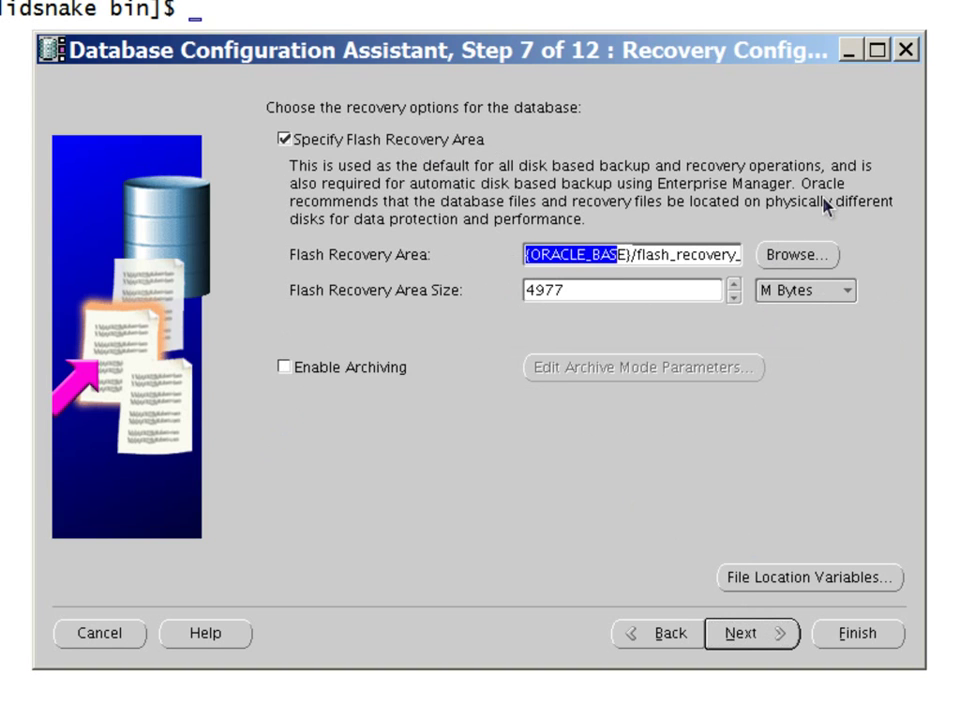
pyautogui.hotkey('shift', 'Right')
pyautogui.hotkey('shift', 'Right')
pyautogui.hotkey('shift', 'Right')
pyautogui.hotkey('shift', 'Right')
pyautogui.hotkey('shift', 'Right')
pyautogui.hotkey('shift', 'Right')
pyautogui.hotkey('shift', 'Right')
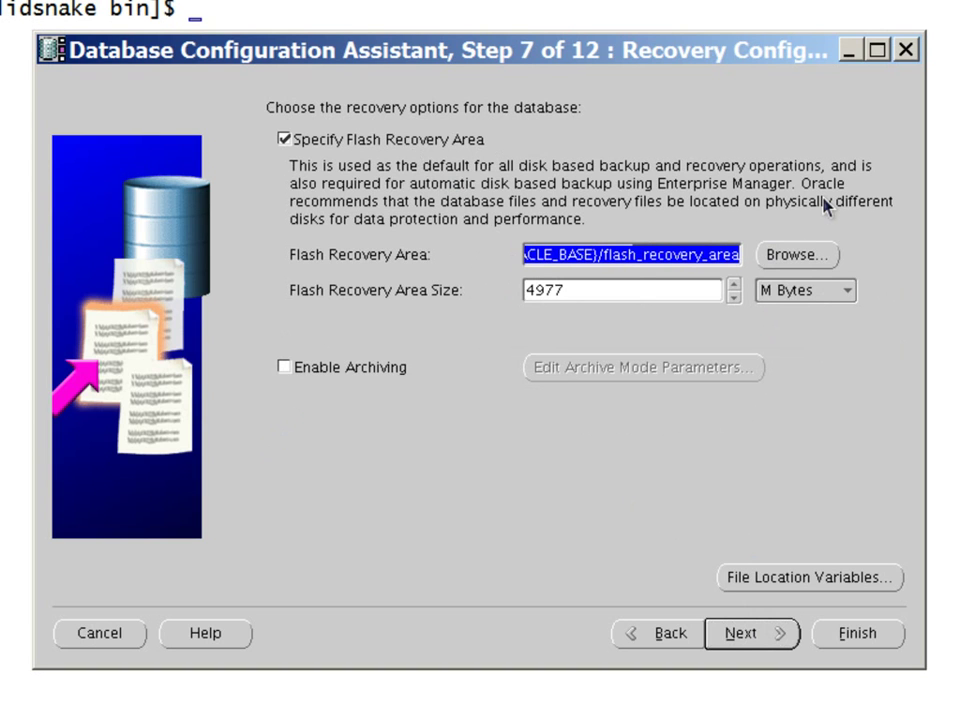
pyautogui.press('BackSpace')
pyautogui.write('/')
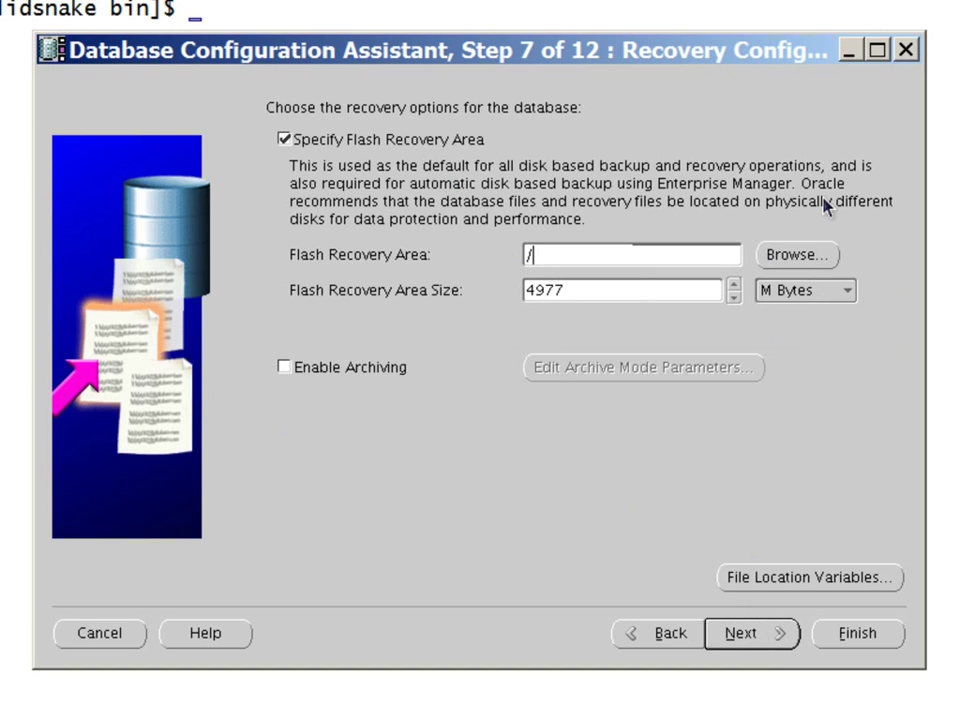
pyautogui.write('u04/app/oracle/')
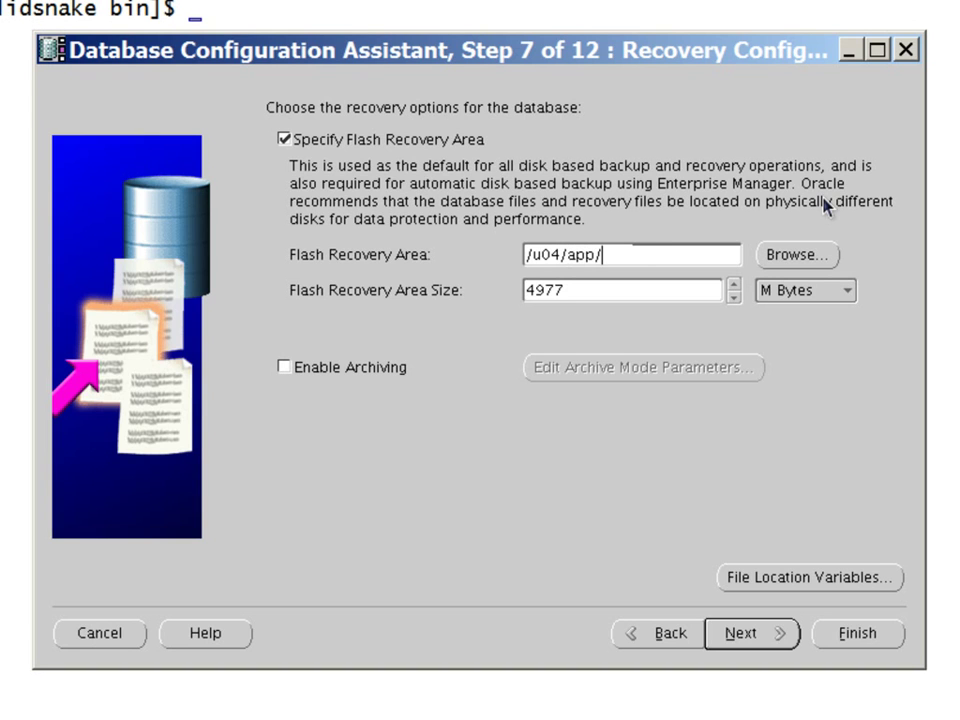
pyautogui.write('fra')
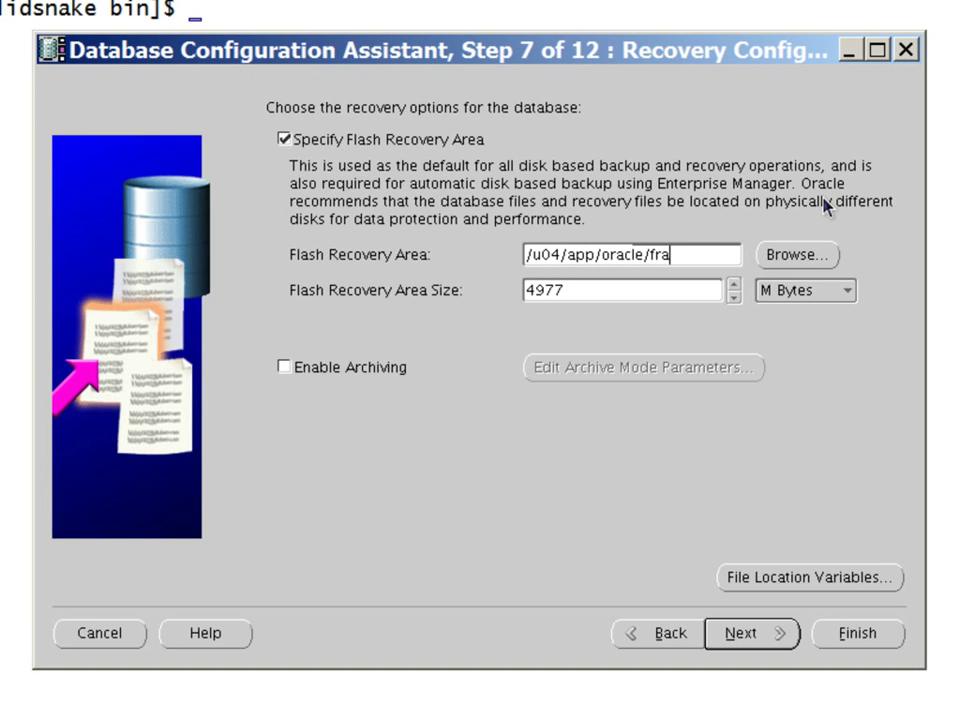
# Set the recovery area size to 10240 MB and enable archiving
pyautogui.press('Tab')
pyautogui.press('Tab')
pyautogui.write('10240')
pyautogui.press('Tab')
pyautogui.press('Tab')
pyautogui.press('space')
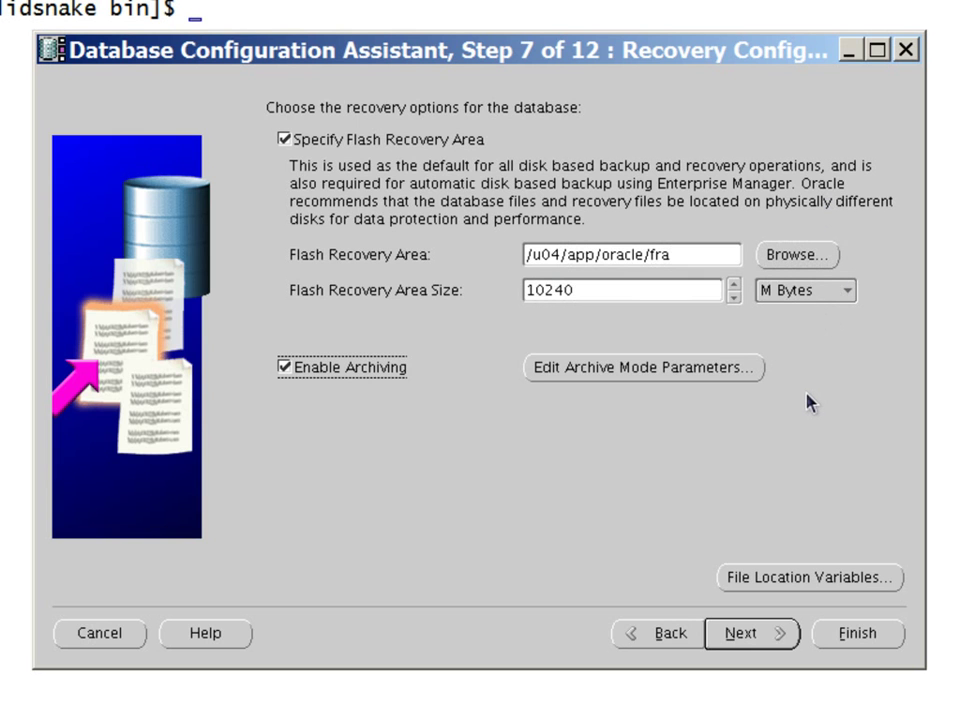
# Deselect Oracle Spatial and Oracle Text in the Database Content step
pyautogui.click(755, 636)
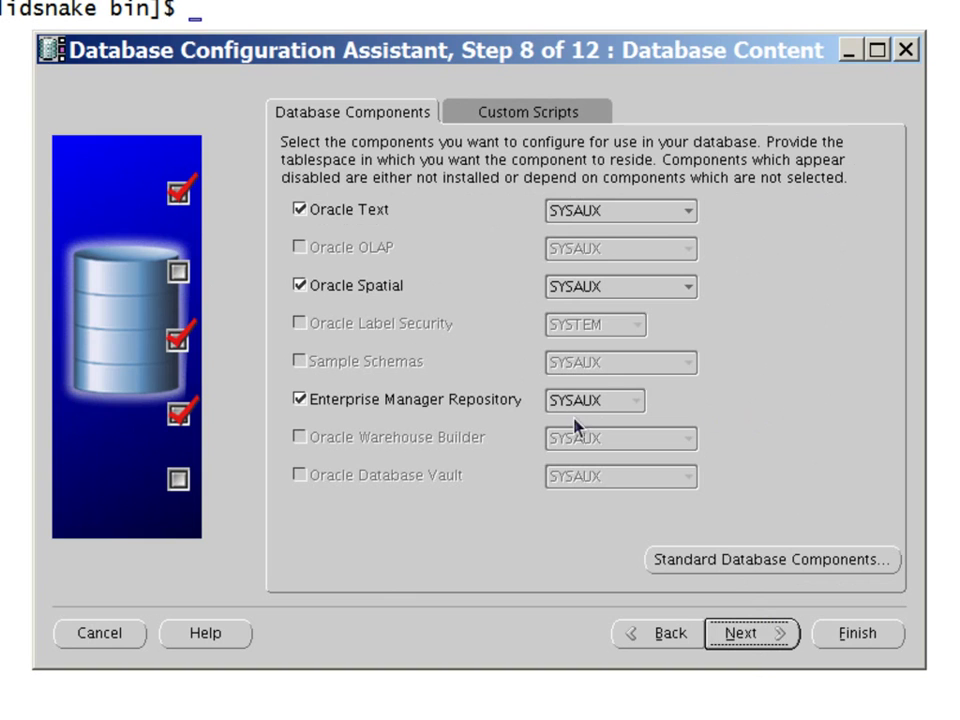
pyautogui.click(315, 292)
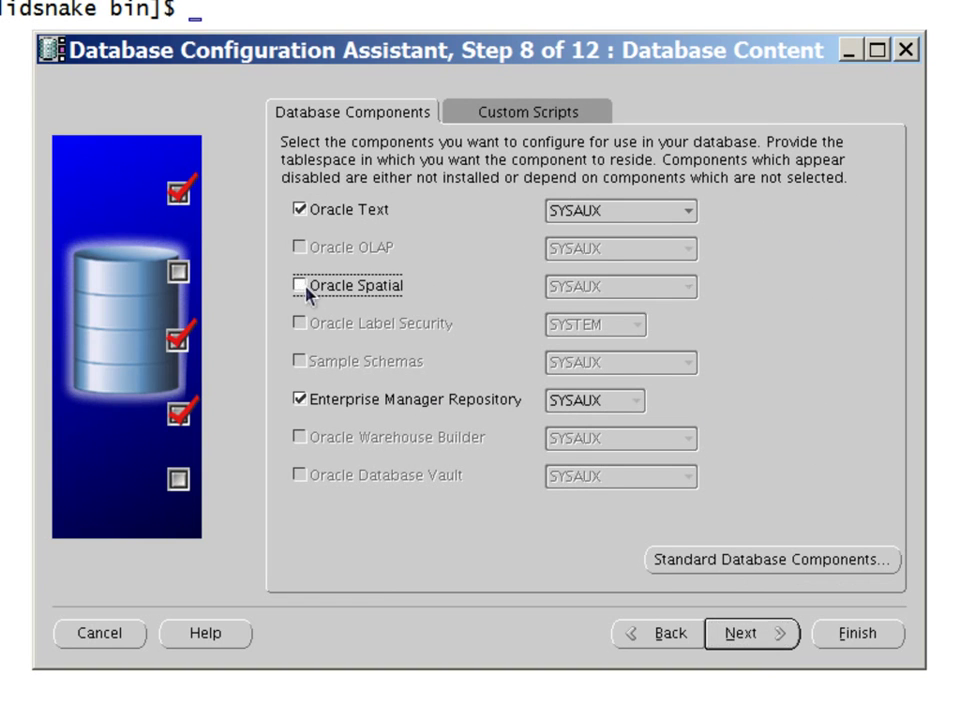
pyautogui.click(300, 211)
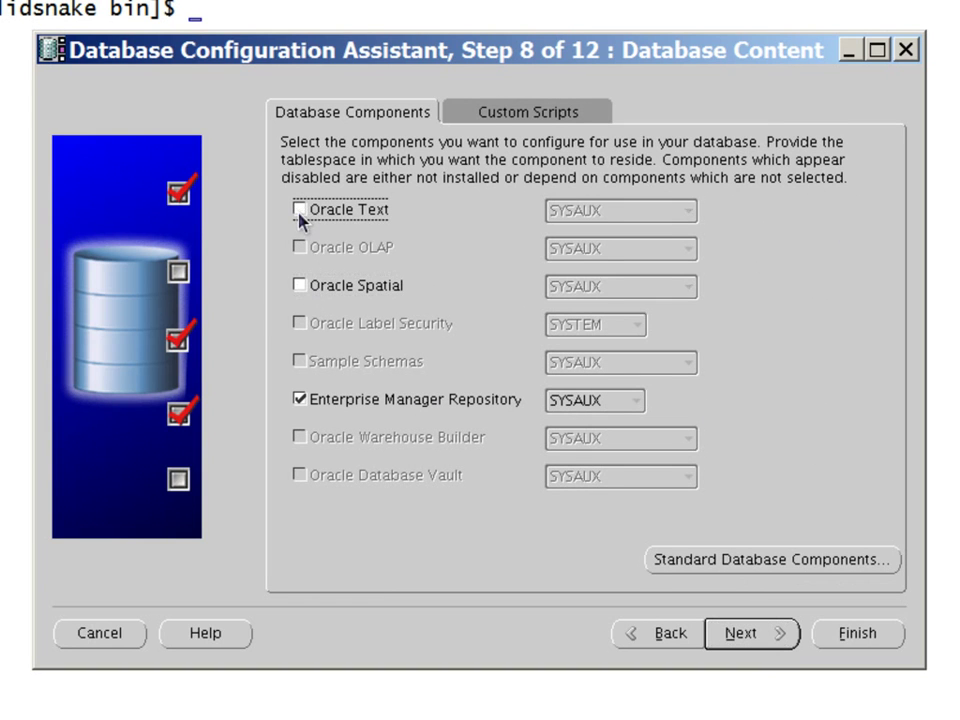
# Uncheck Application Express, Multimedia, XML DB and JVM among the standard components, confirming the XML DB removal
pyautogui.click(727, 559)
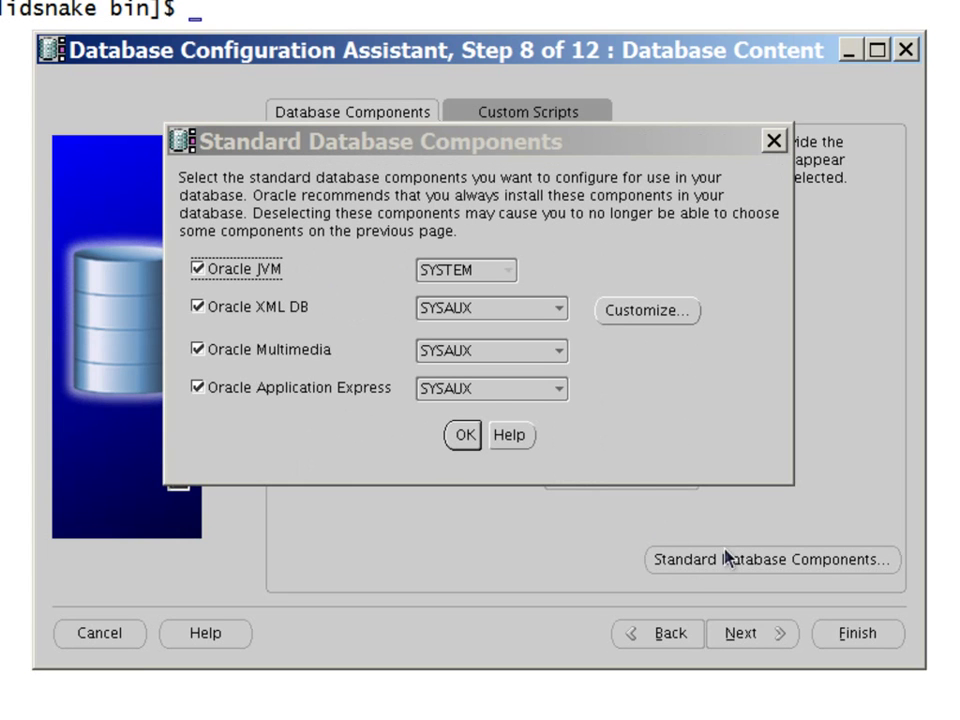
pyautogui.click(196, 396)
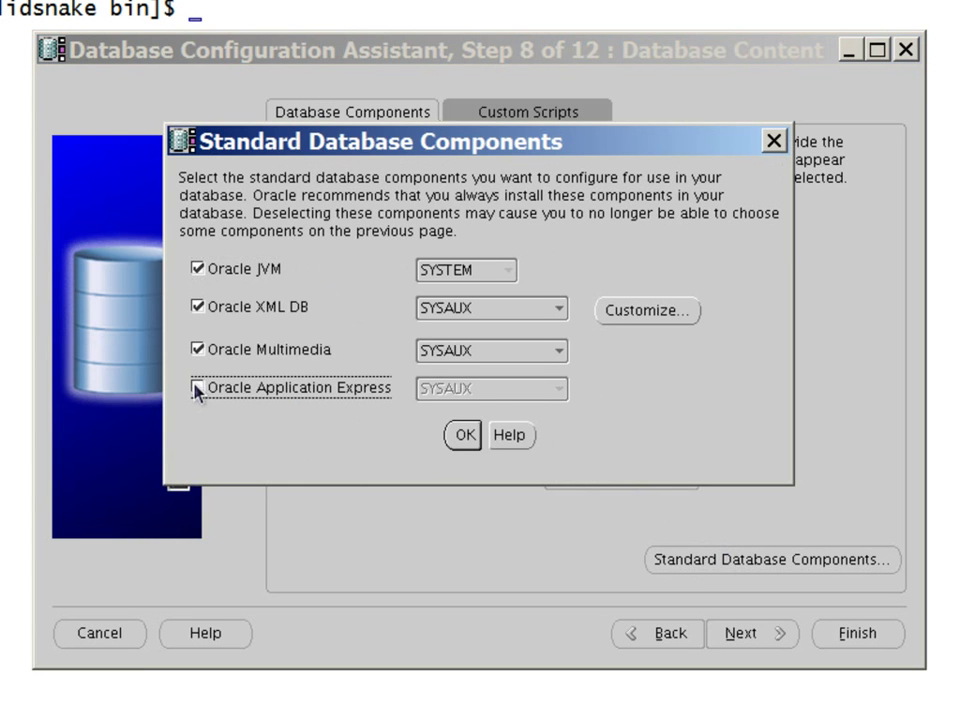
pyautogui.click(196, 351)
pyautogui.click(196, 309)
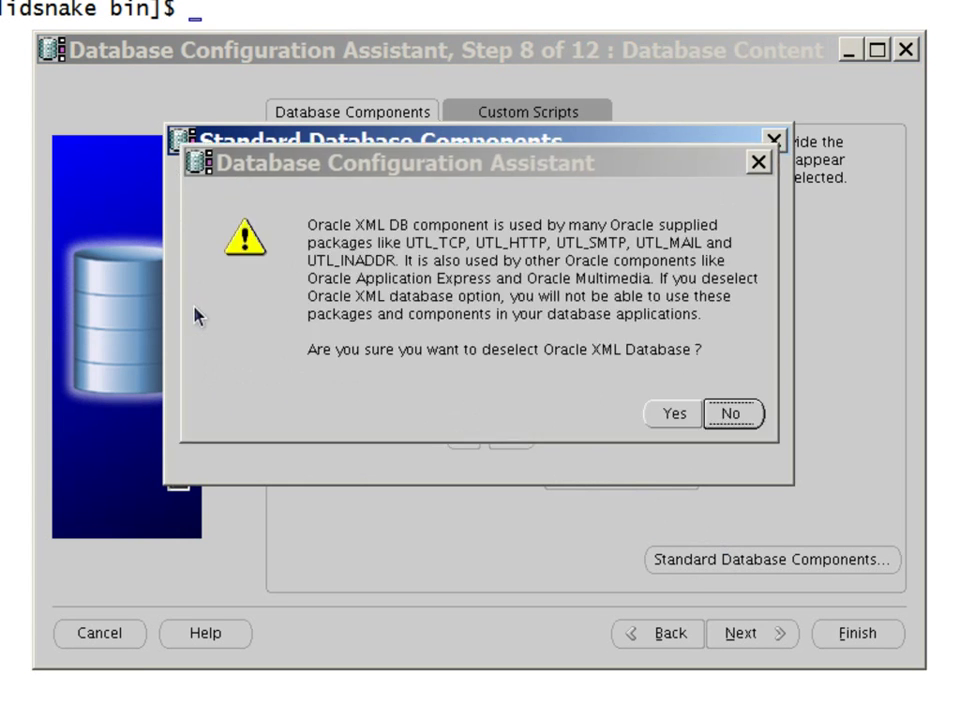
pyautogui.click(665, 425)
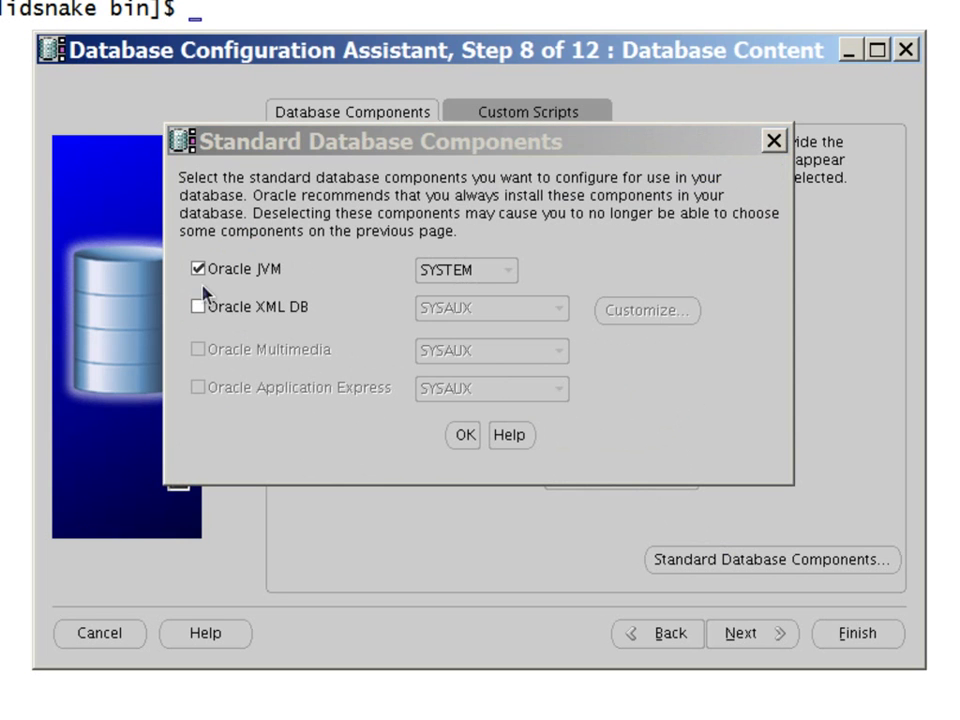
pyautogui.click(197, 268)
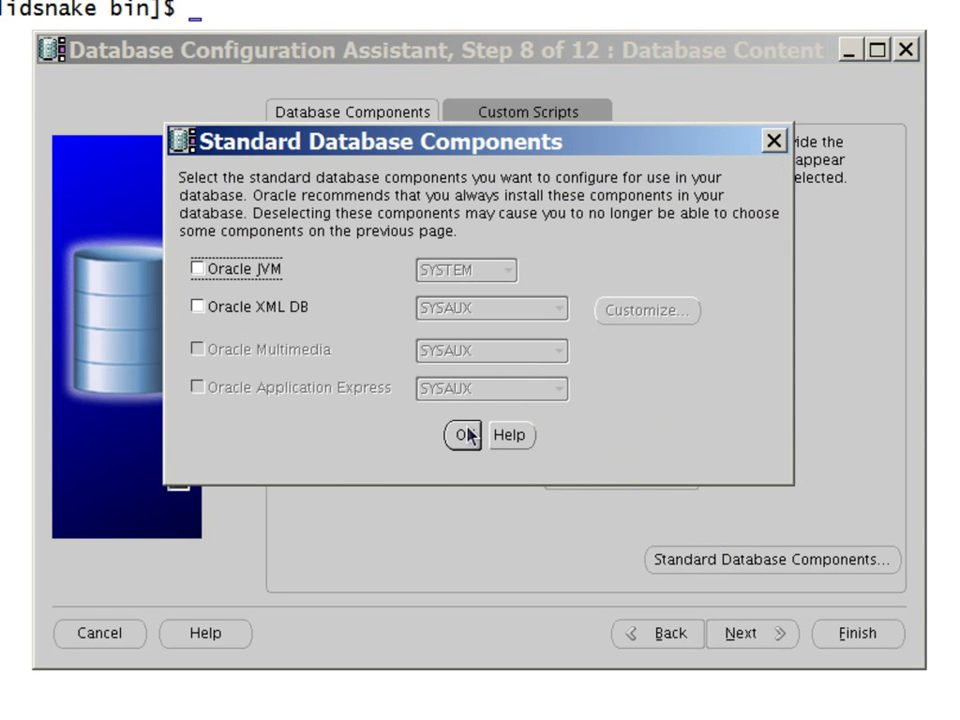
pyautogui.click(466, 435)
pyautogui.click(521, 115)
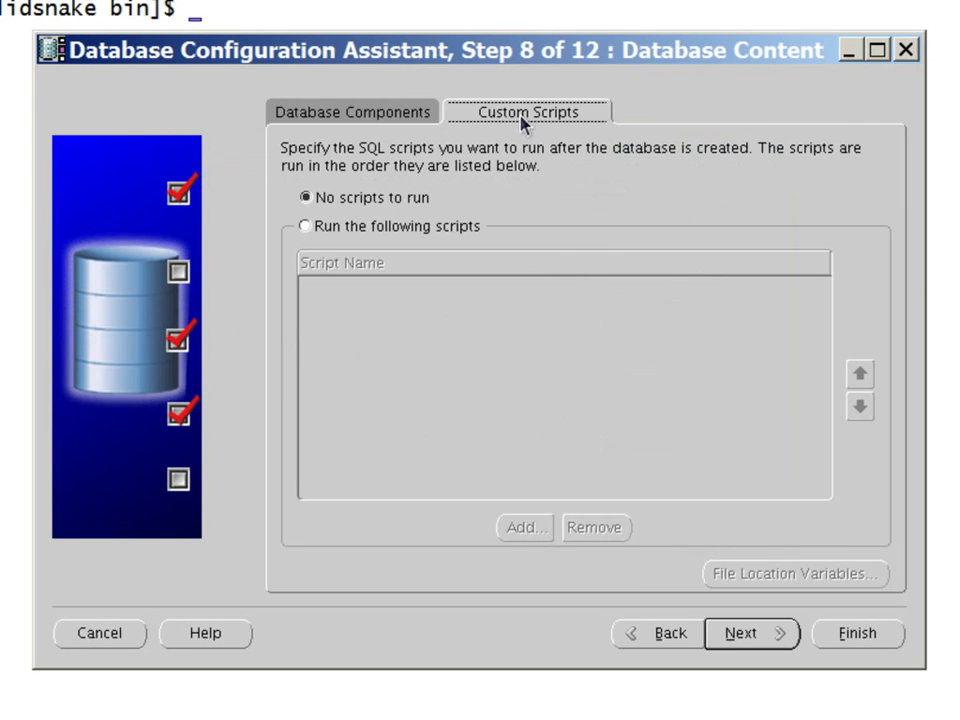
pyautogui.click(741, 634)
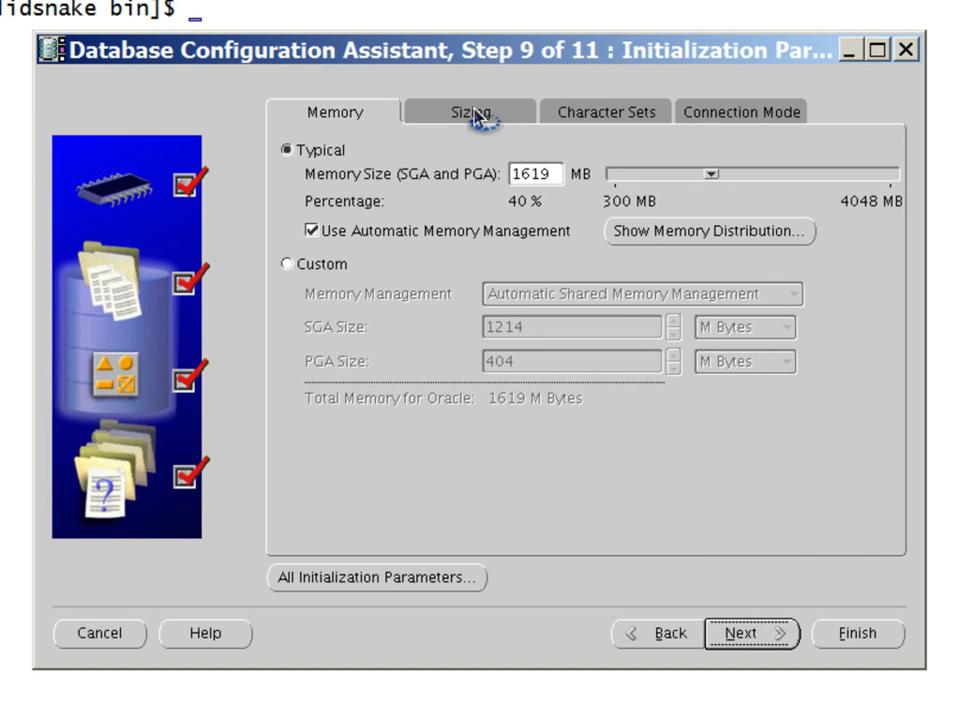
# Review the Character Sets and Connection Mode tabs, keeping defaults and Typical 1619 MB memory
pyautogui.click(619, 118)
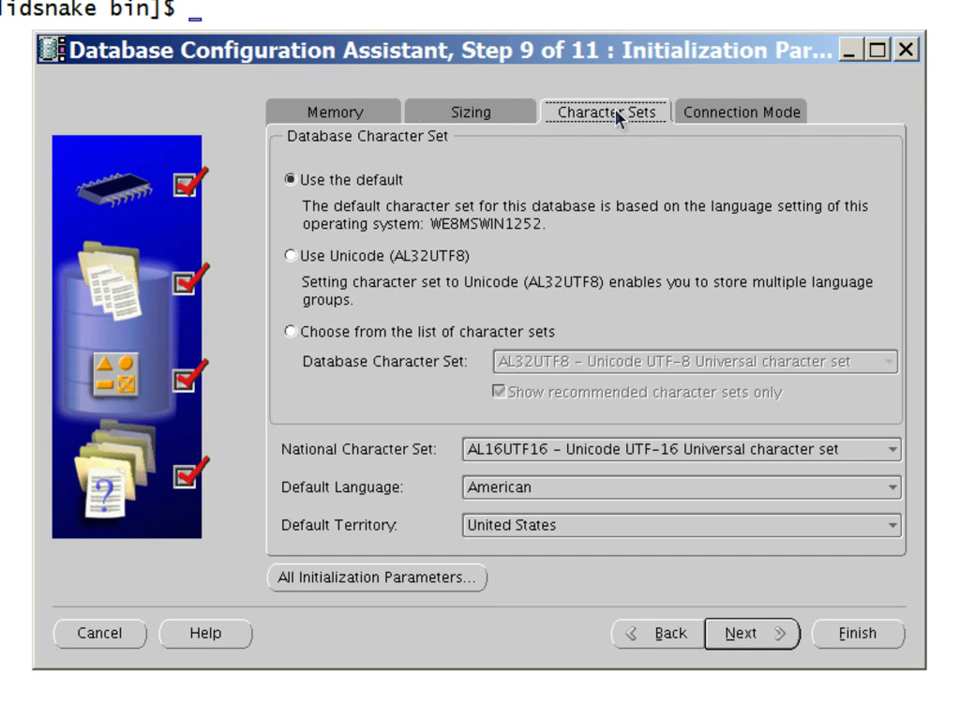
pyautogui.click(727, 118)
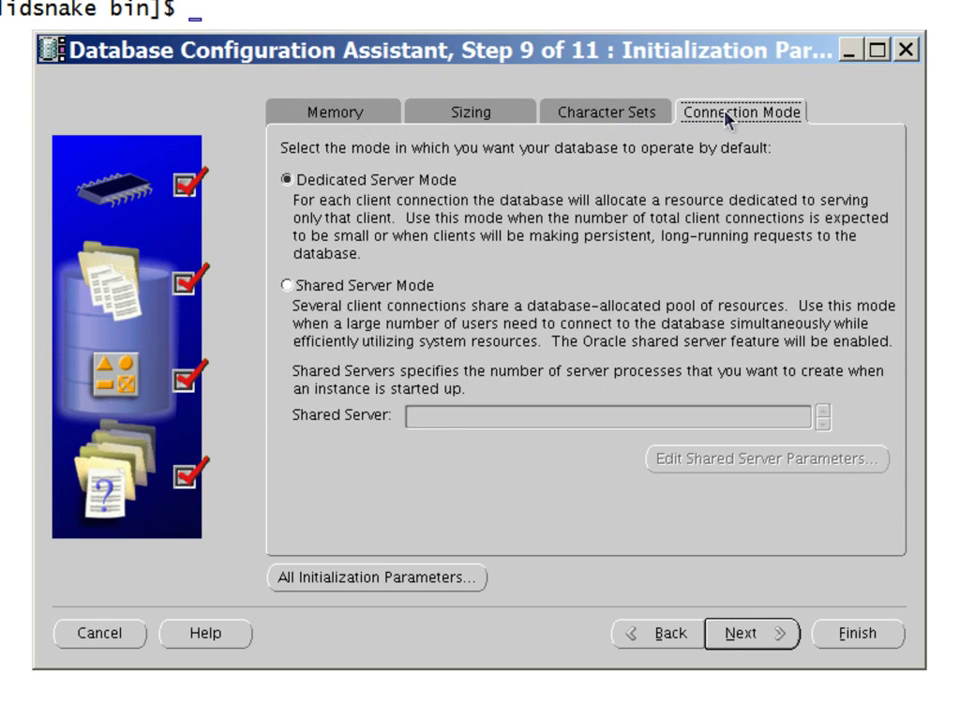
pyautogui.click(752, 634)
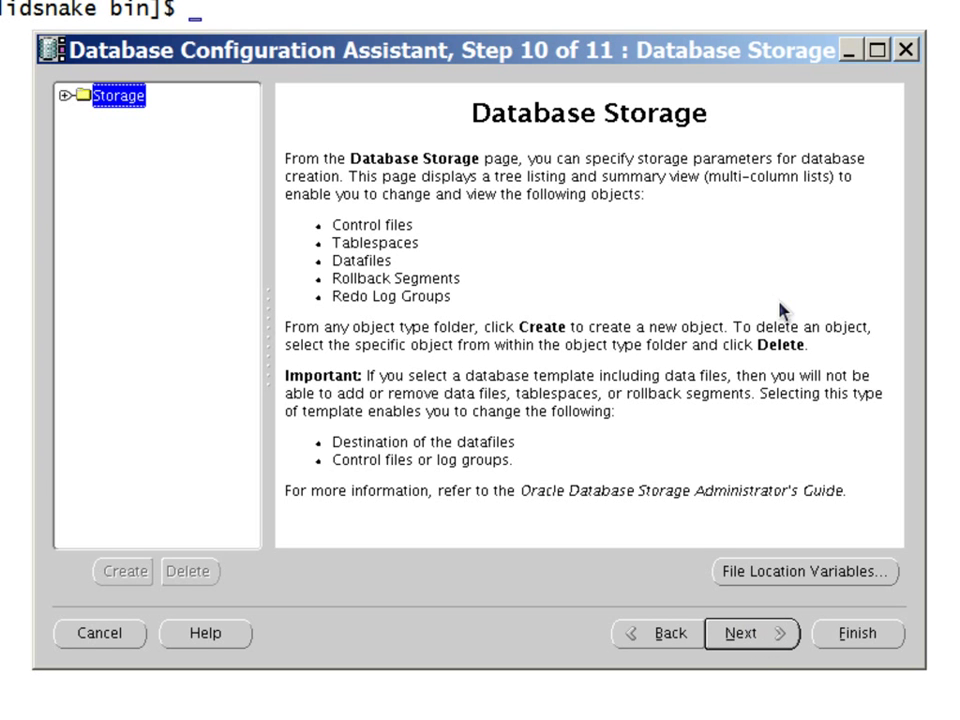
# Rename the second control file from control02.ctl to control03.ctl
pyautogui.click(64, 96)
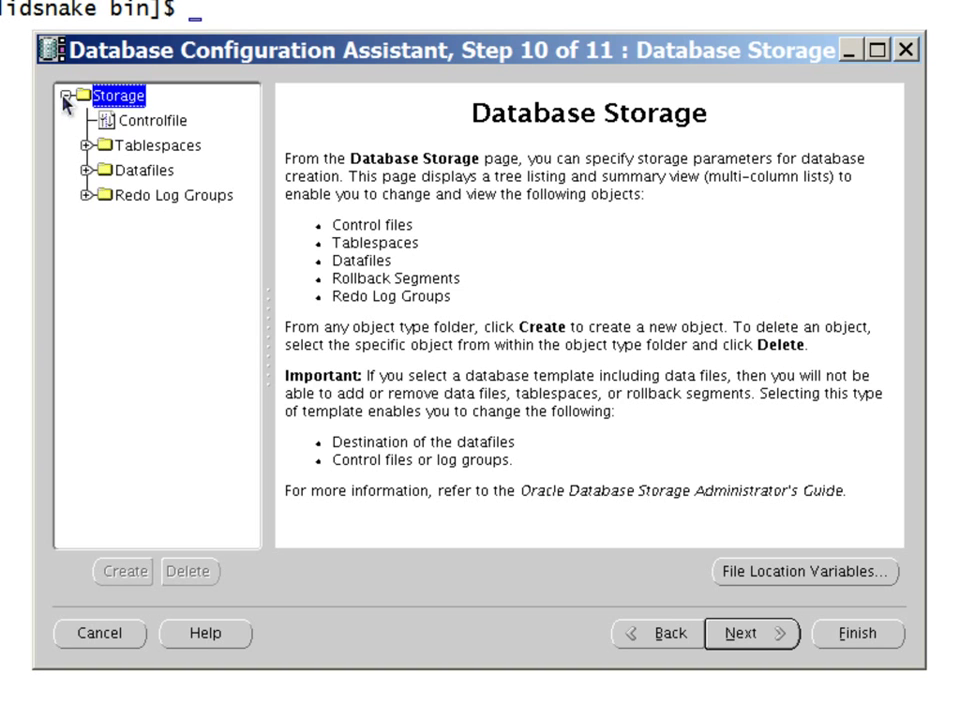
pyautogui.click(133, 121)
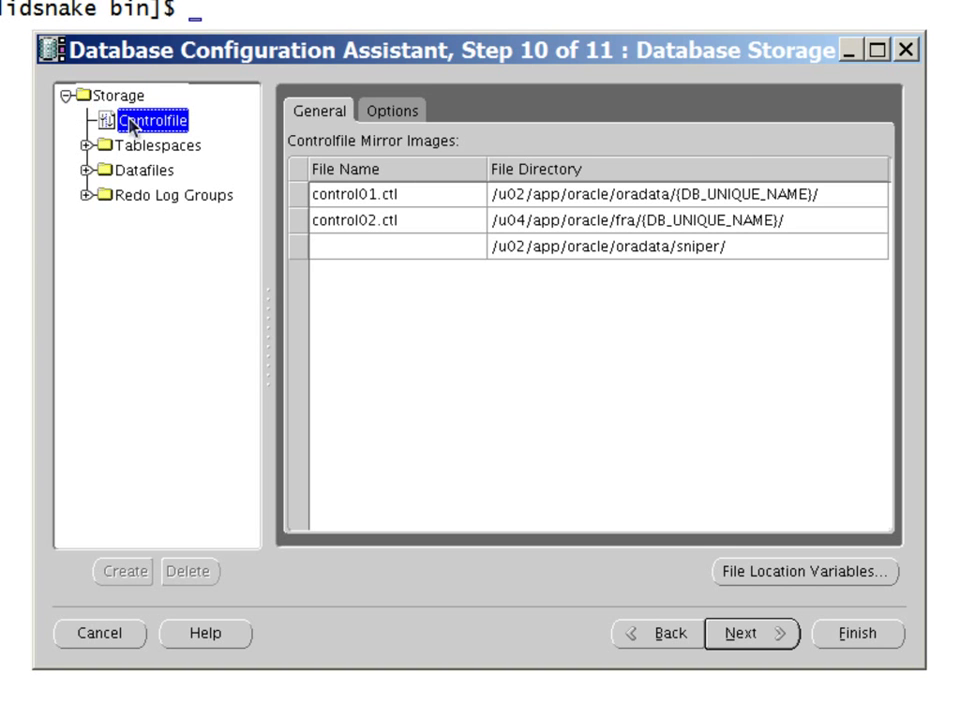
pyautogui.doubleClick(420, 197)
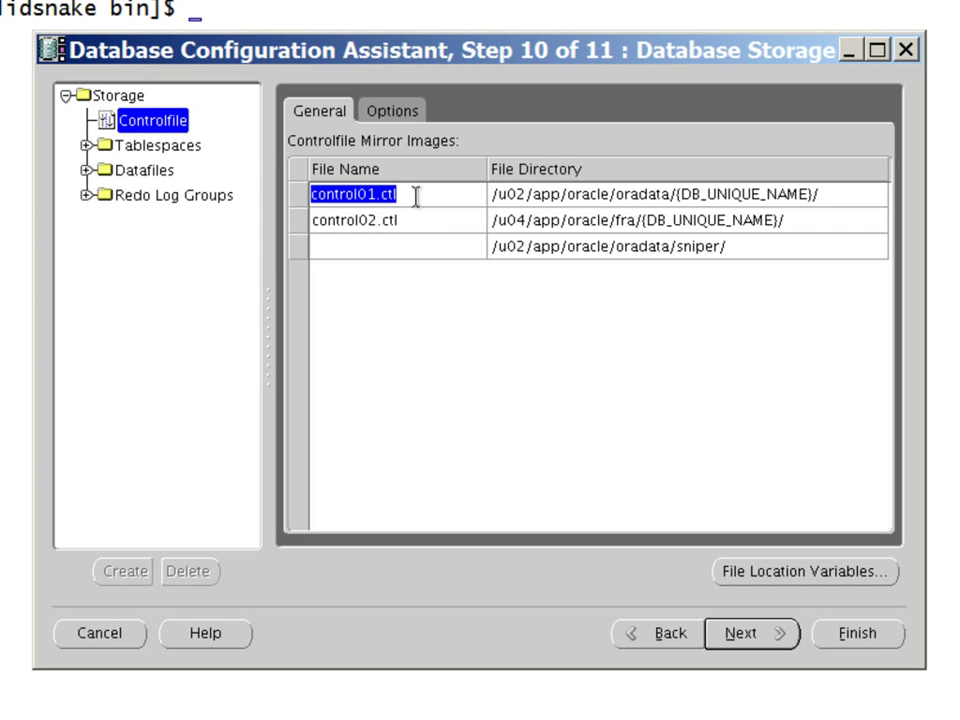
pyautogui.doubleClick(578, 196)
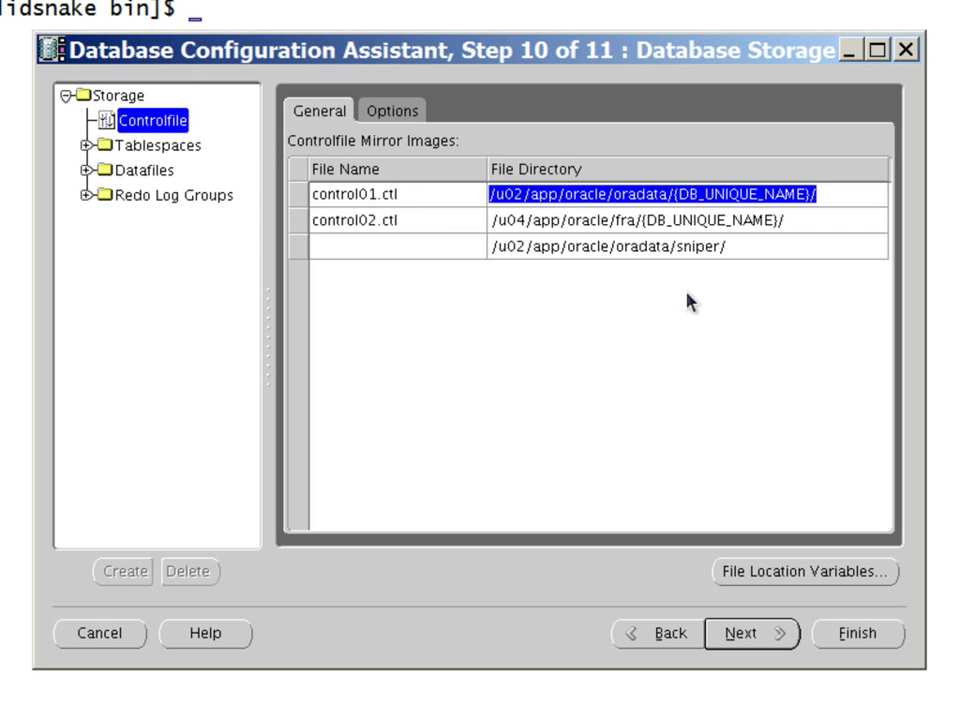
pyautogui.doubleClick(641, 222)
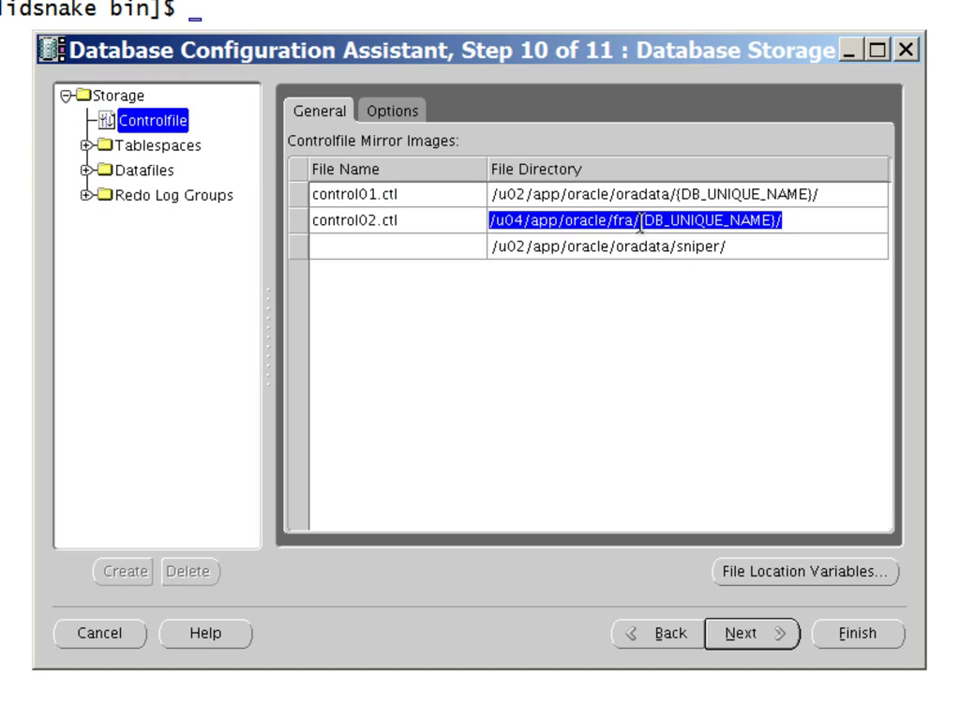
pyautogui.doubleClick(380, 222)
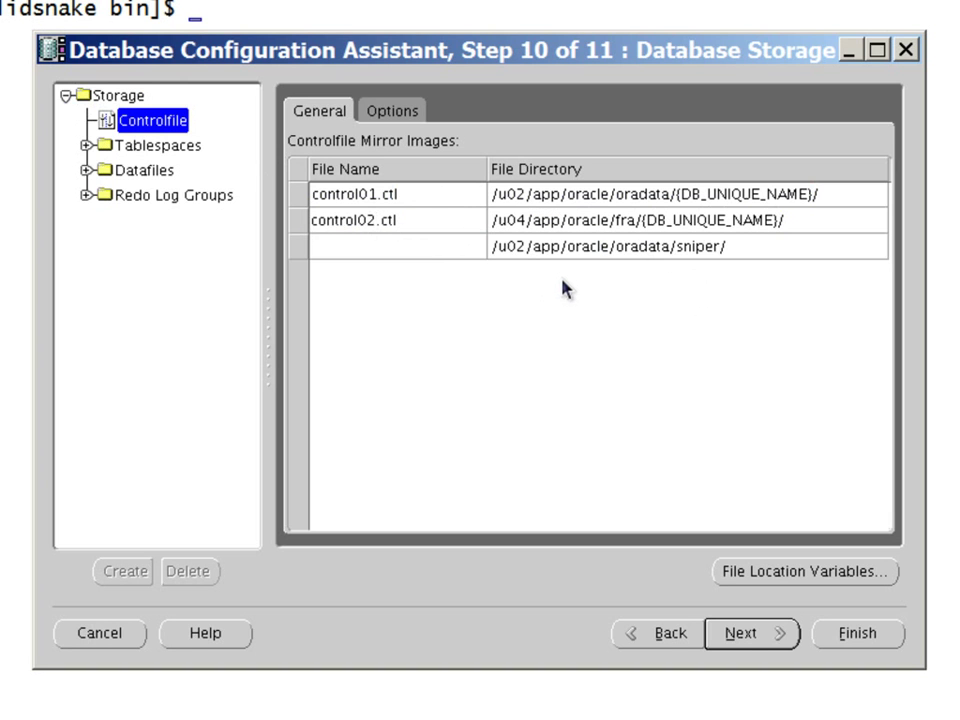
pyautogui.press('BackSpace')
pyautogui.write('3')
pyautogui.press('Return')
# Add a third control file, control02.ctl, in /u03/app/oracle/oradata/{DB_UNIQUE_NAME}/
pyautogui.doubleClick(347, 248)
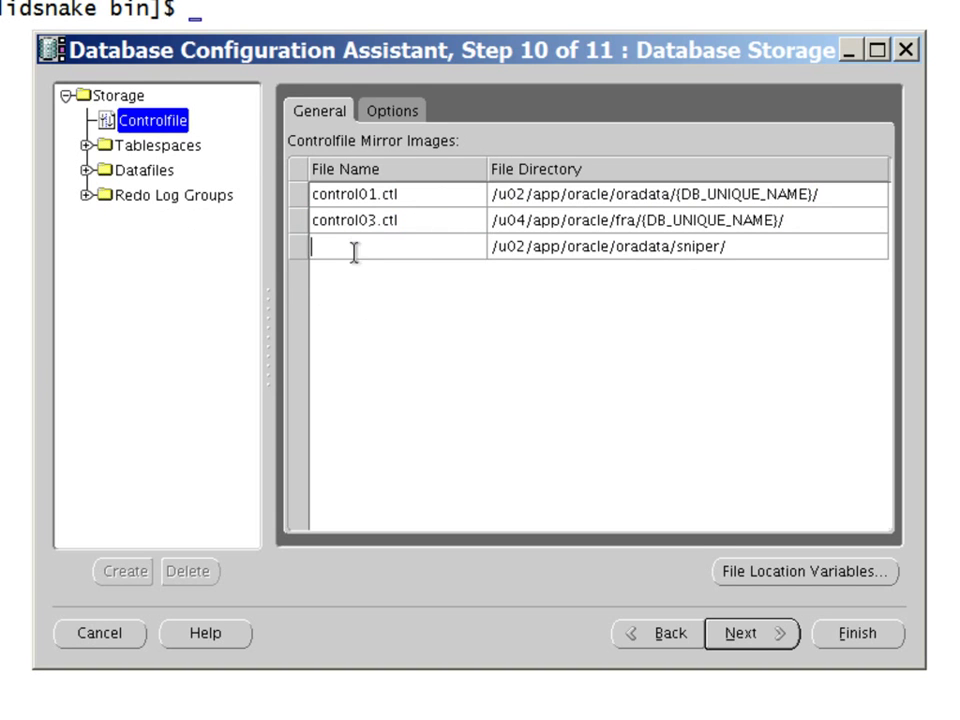
pyautogui.write('control03.ctl')
pyautogui.press('Left')
pyautogui.press('Left')
pyautogui.press('Left')
pyautogui.press('Left')
pyautogui.press('BackSpace')
pyautogui.write('2')
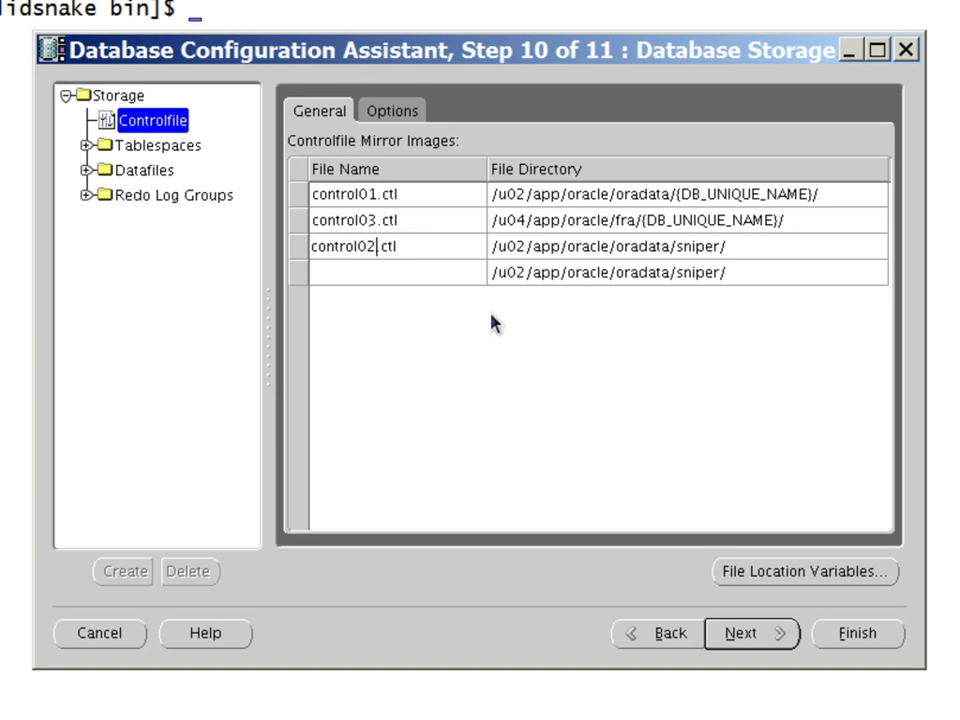
pyautogui.doubleClick(842, 194)
pyautogui.hotkey('ctrl', 'c')
pyautogui.doubleClick(789, 247)
pyautogui.hotkey('ctrl', 'v')
pyautogui.click(518, 245)
pyautogui.press('BackSpace')
pyautogui.write('3')
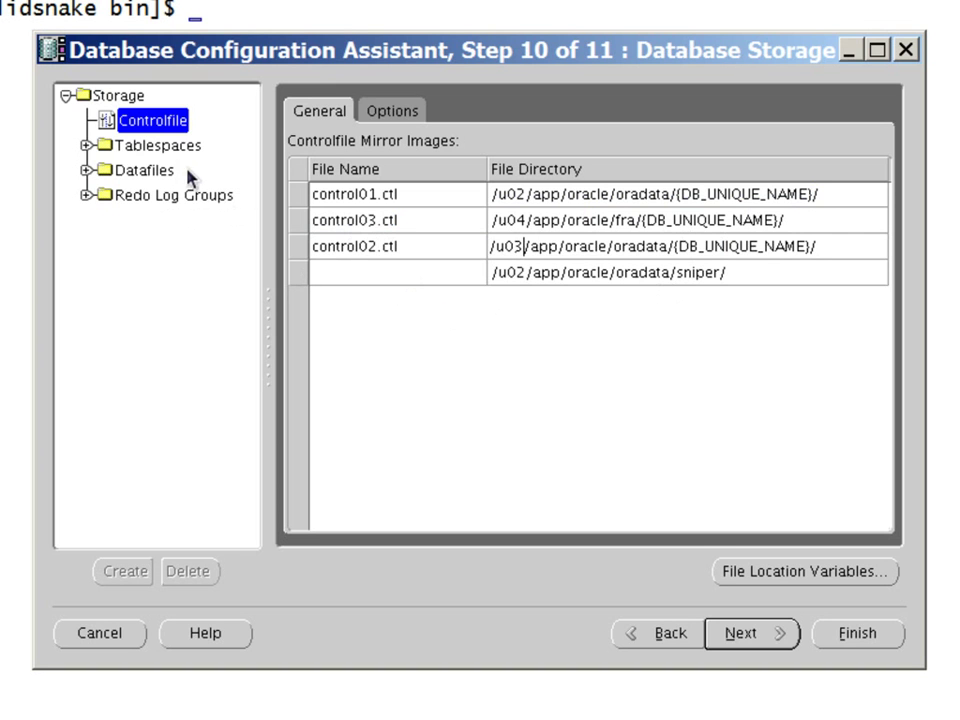
pyautogui.click(160, 148)
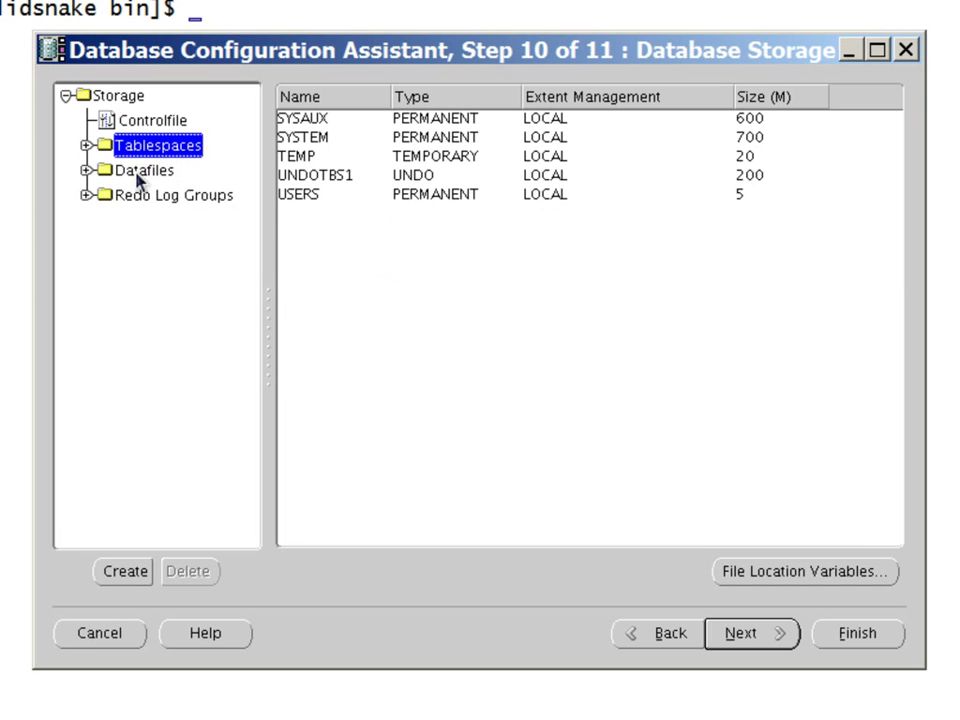
# Change the undotbs01.dbf and users01.dbf paths from /u02 to /u03, keeping sysaux, system and temp on /u02
pyautogui.click(88, 171)
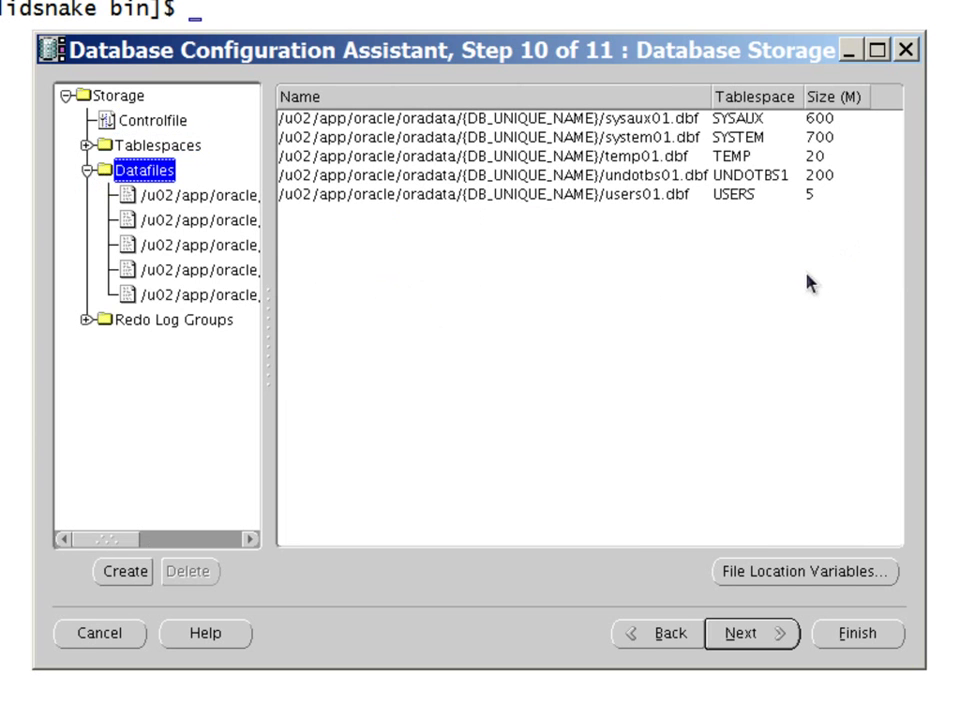
pyautogui.click(166, 200)
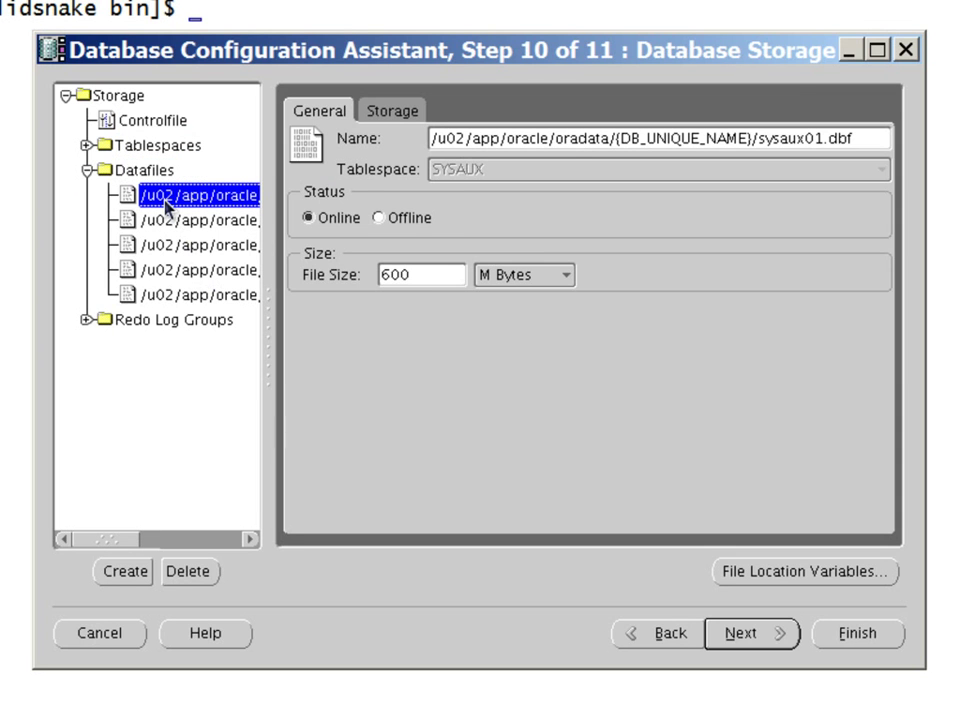
pyautogui.click(165, 224)
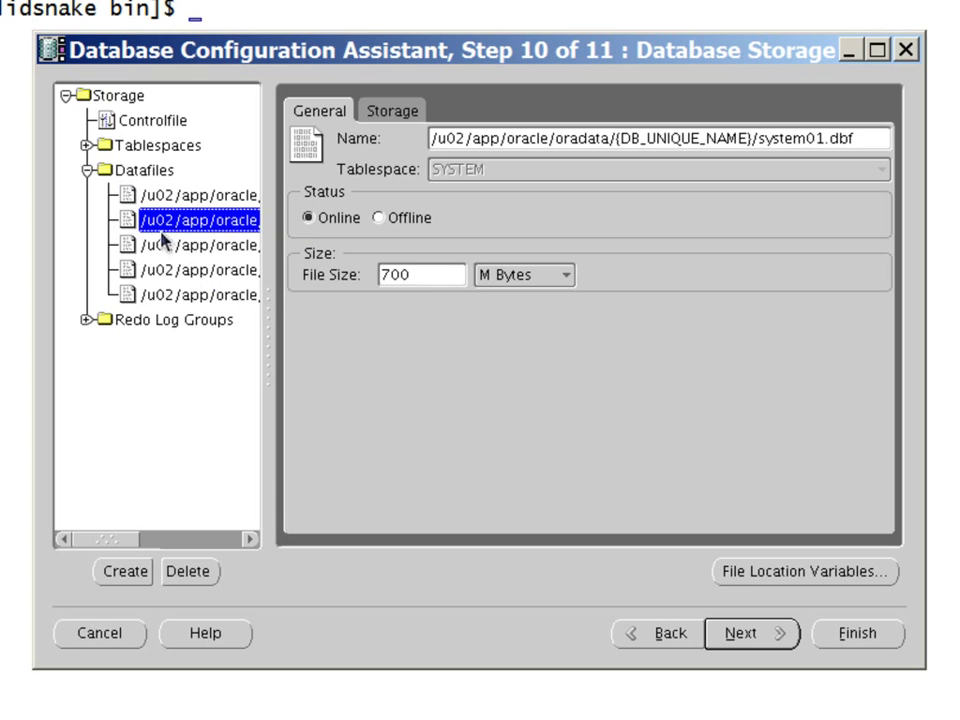
pyautogui.click(162, 247)
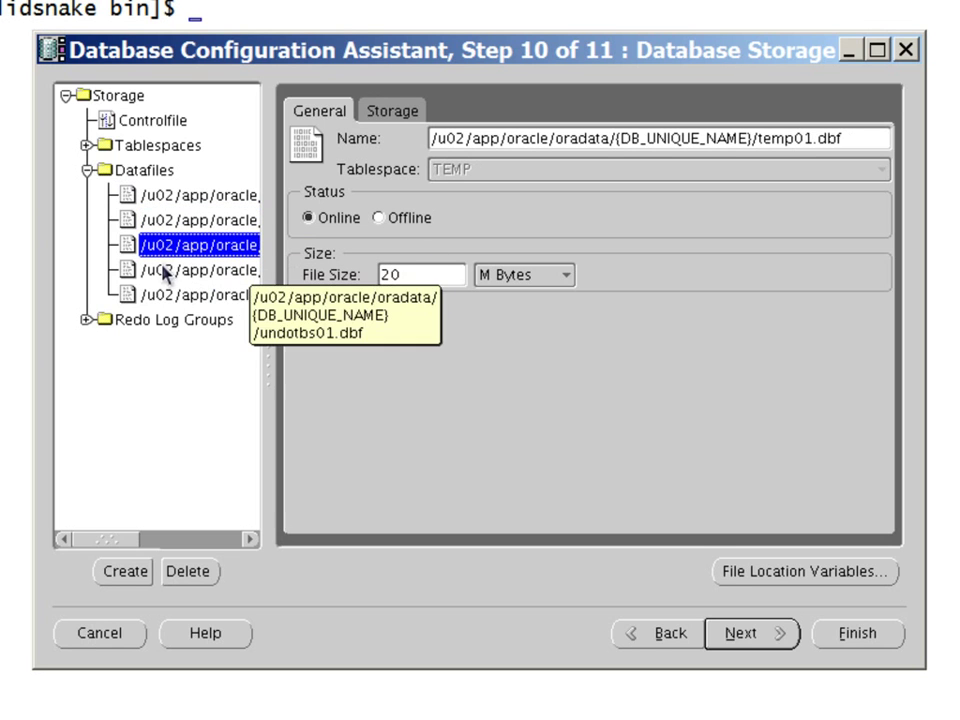
pyautogui.click(165, 268)
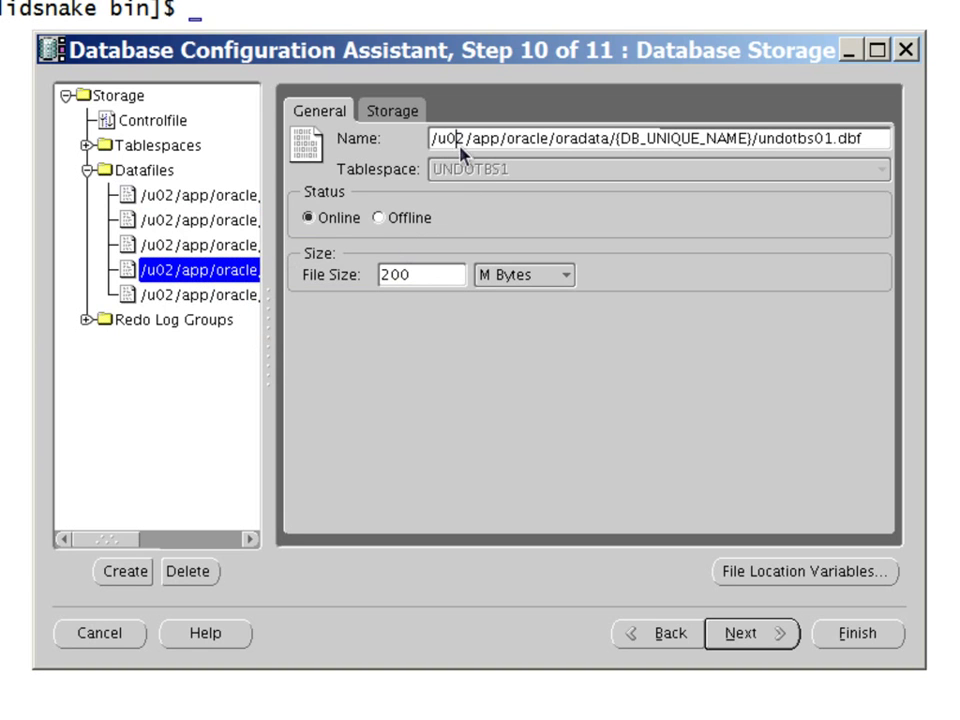
pyautogui.hotkey('shift', 'Right')
pyautogui.write('3')
pyautogui.click(260, 296)
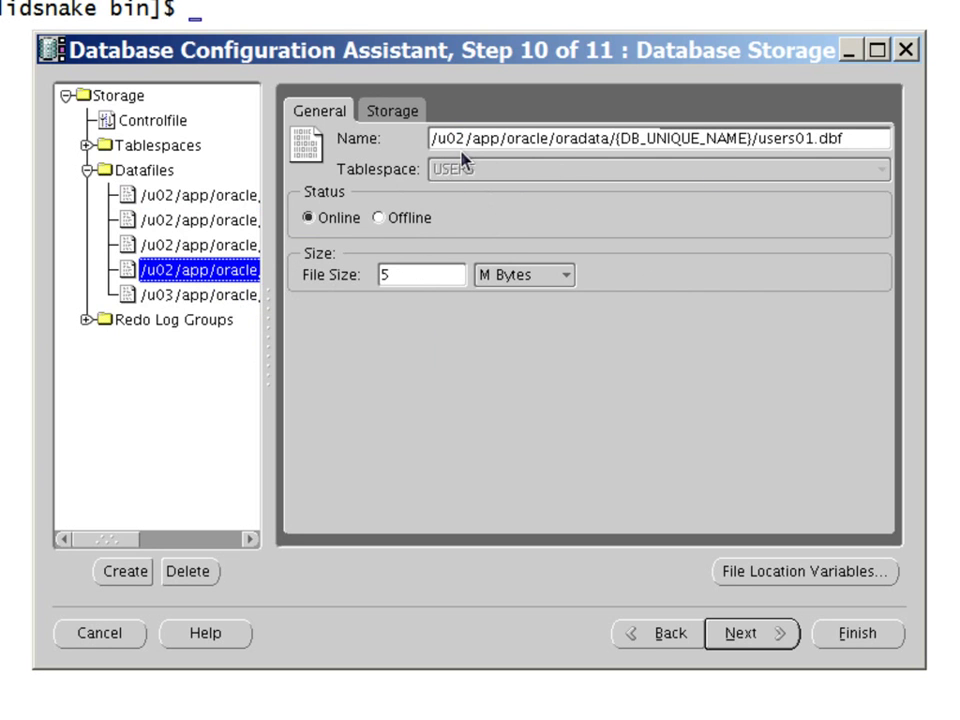
pyautogui.hotkey('shift', 'Left')
pyautogui.write('3')
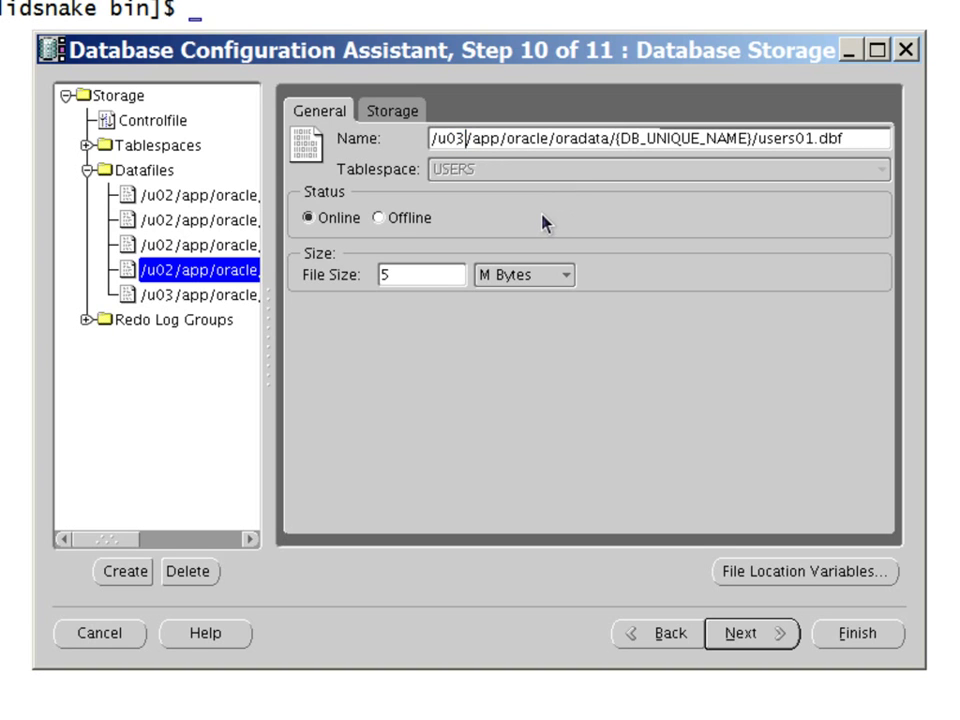
pyautogui.click(175, 296)
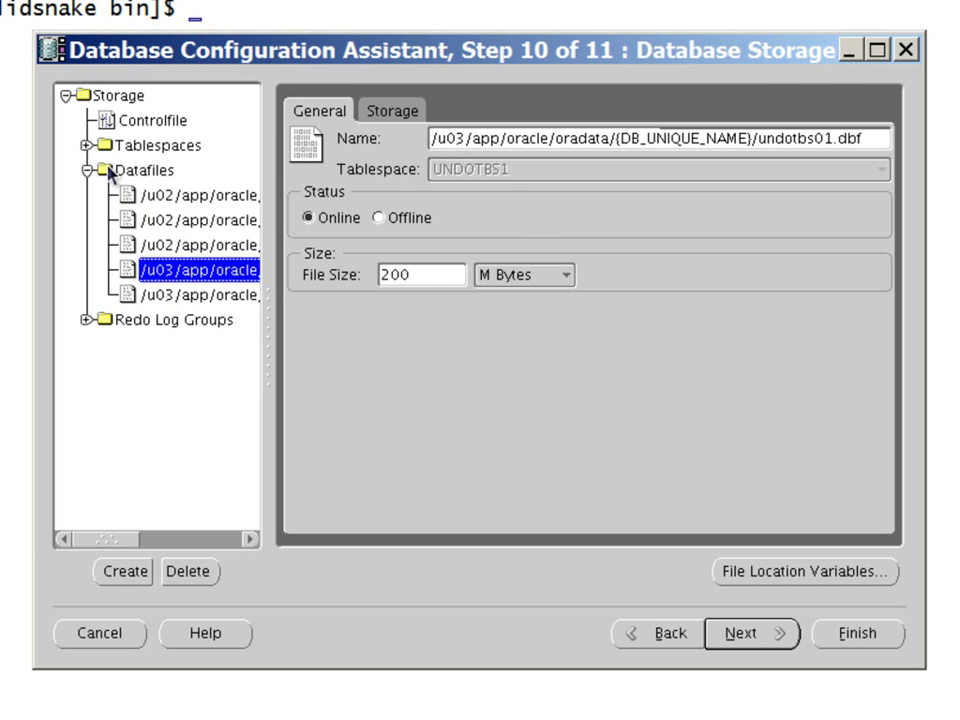
pyautogui.click(140, 170)
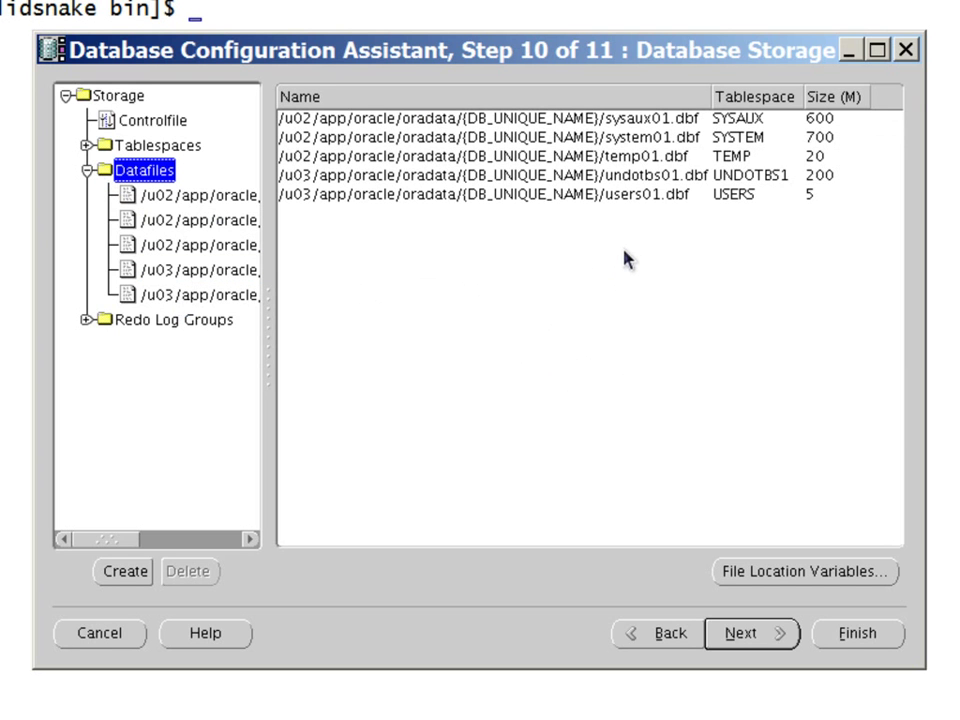
# Change redo log group 2's redo02.log directory from /u02 to /u03
pyautogui.click(332, 176)
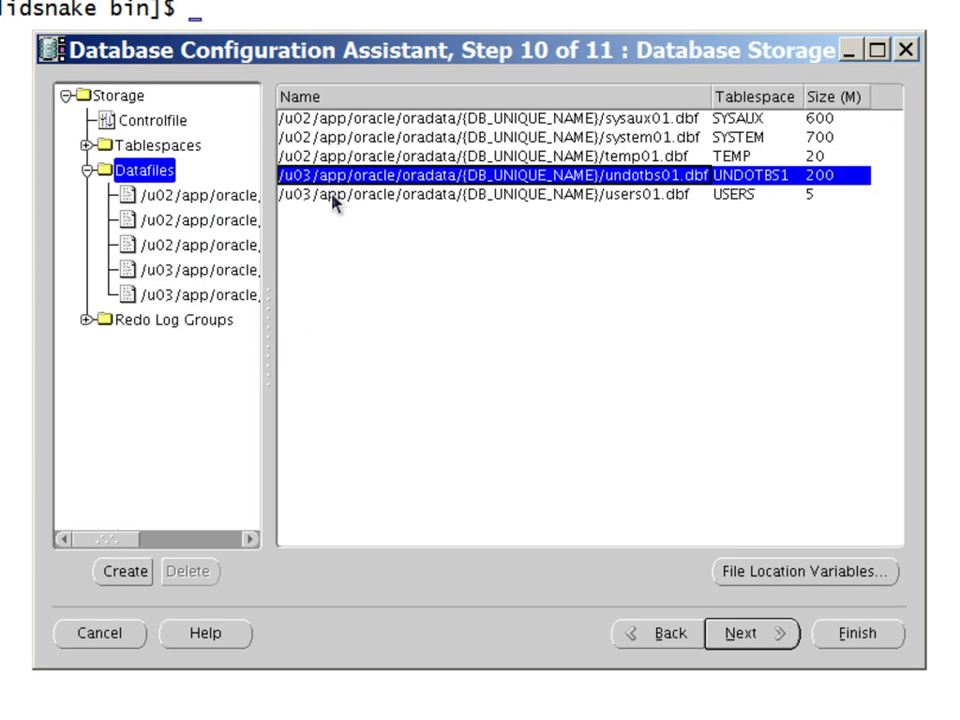
pyautogui.click(333, 195)
pyautogui.click(100, 321)
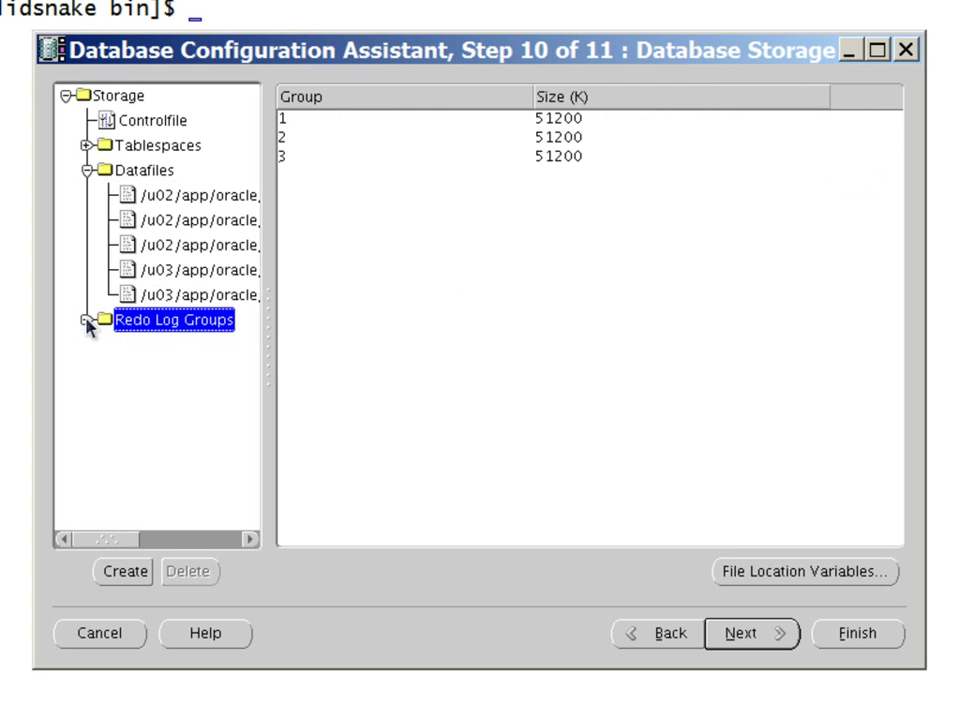
pyautogui.click(87, 320)
pyautogui.click(137, 345)
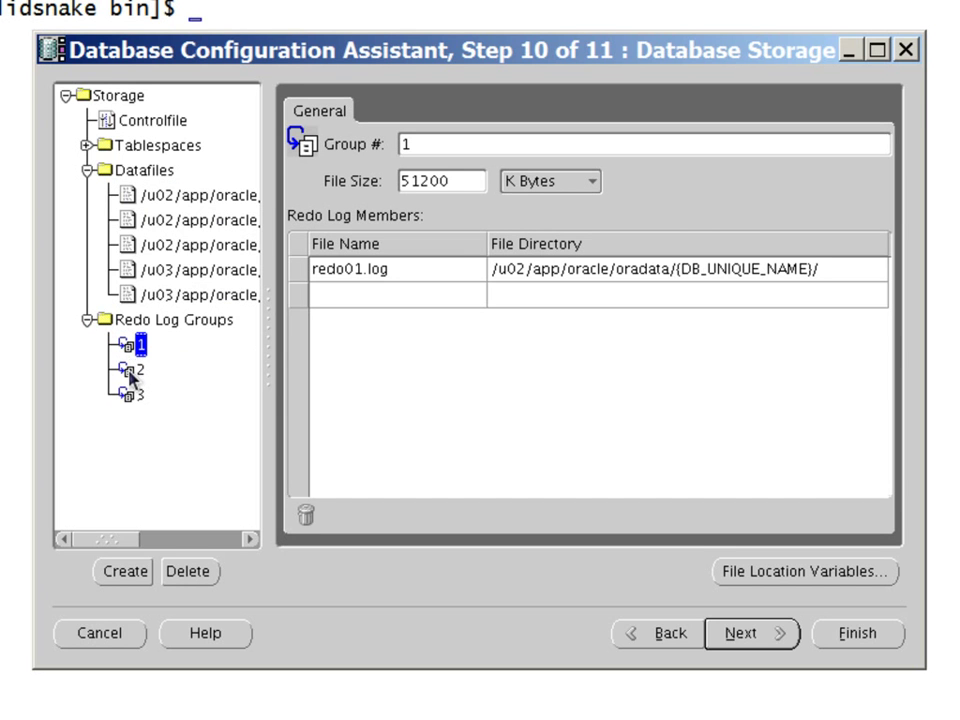
pyautogui.click(131, 375)
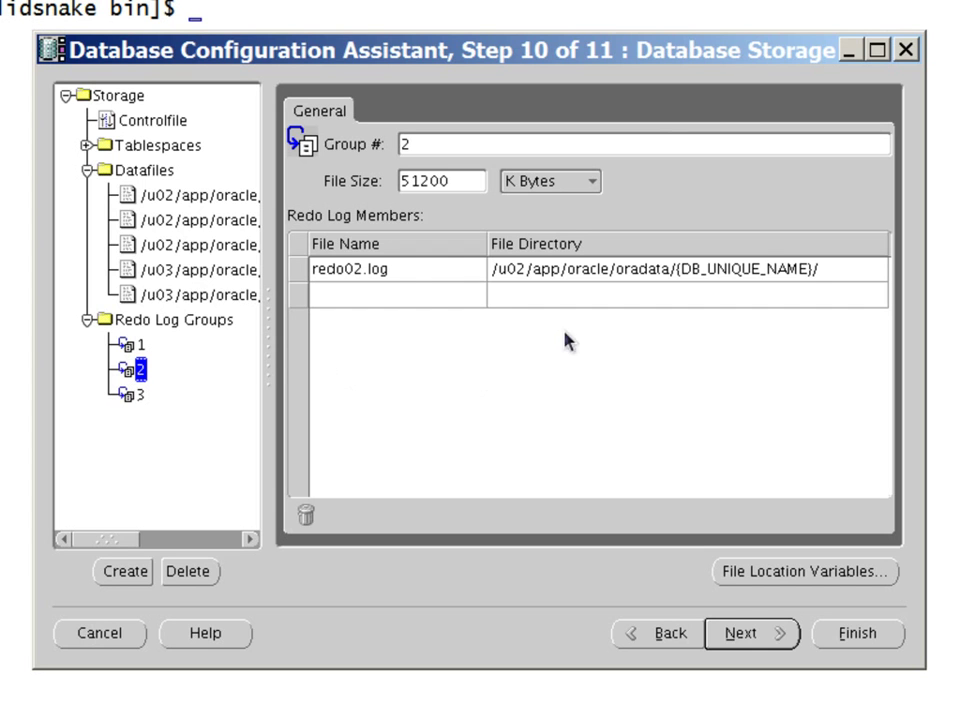
pyautogui.doubleClick(515, 268)
pyautogui.click(515, 268)
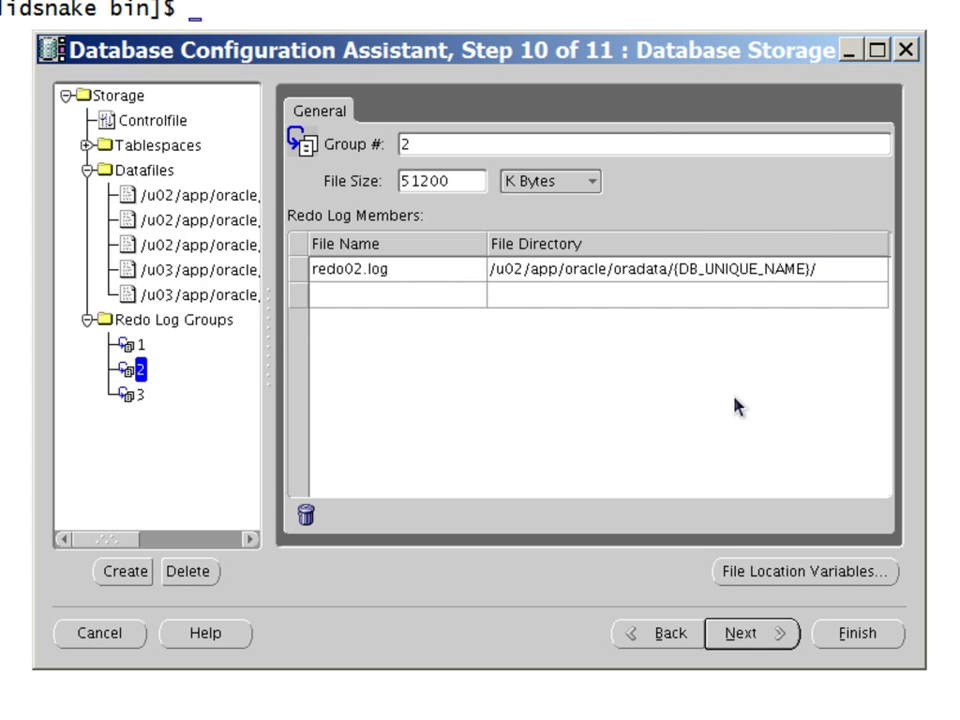
pyautogui.hotkey('shift', 'Right')
pyautogui.write('3')
pyautogui.press('Return')
# Review the three redo log groups and advance to the Creation Options step
pyautogui.click(134, 396)
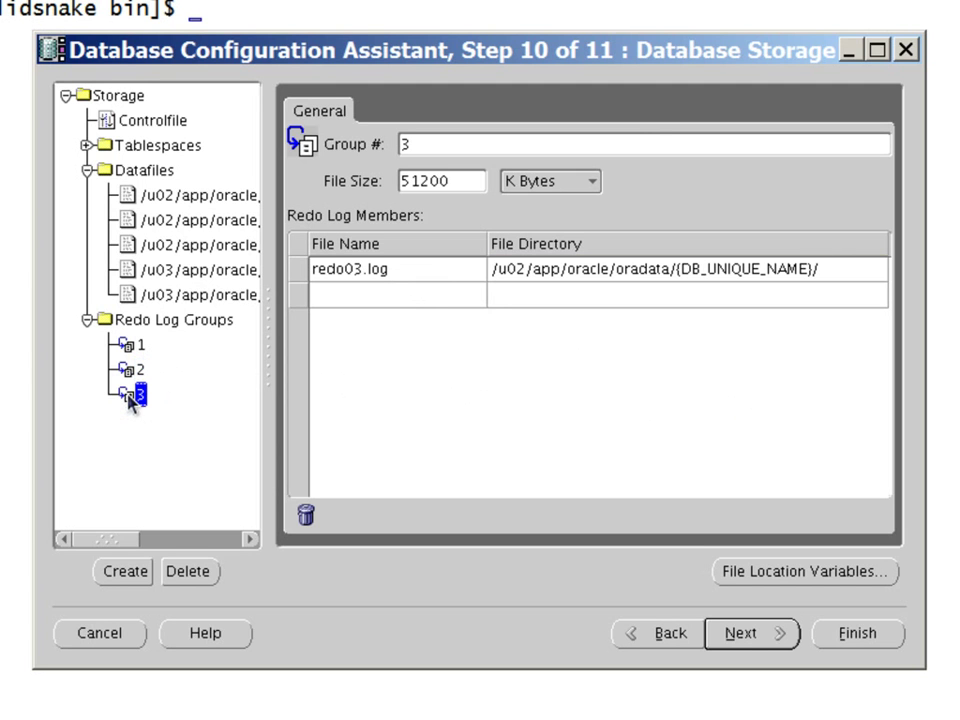
pyautogui.click(130, 322)
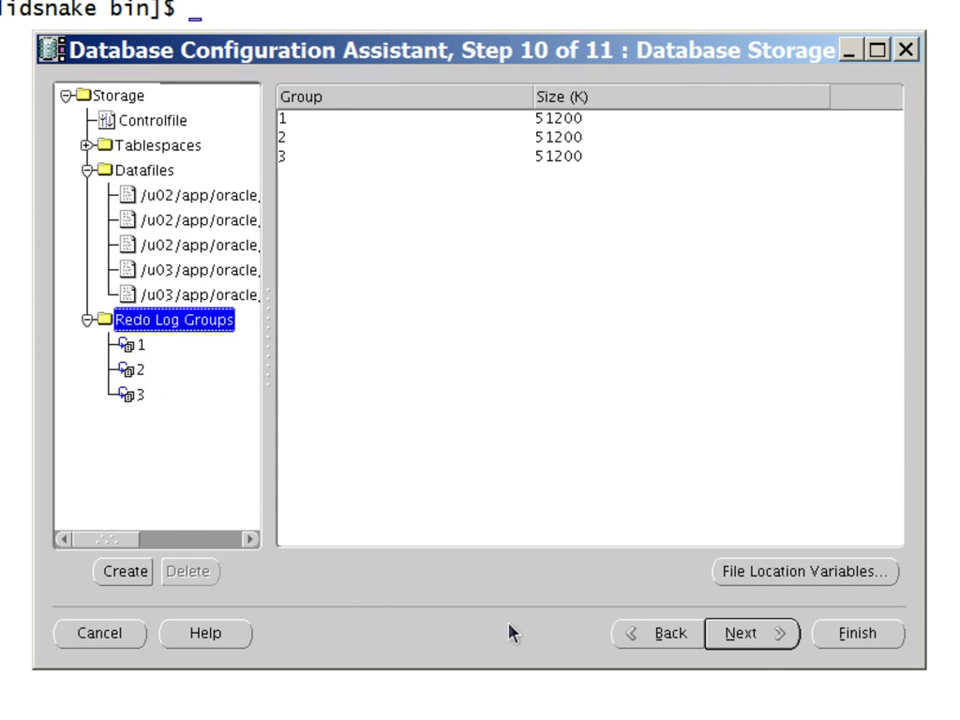
pyautogui.click(767, 641)
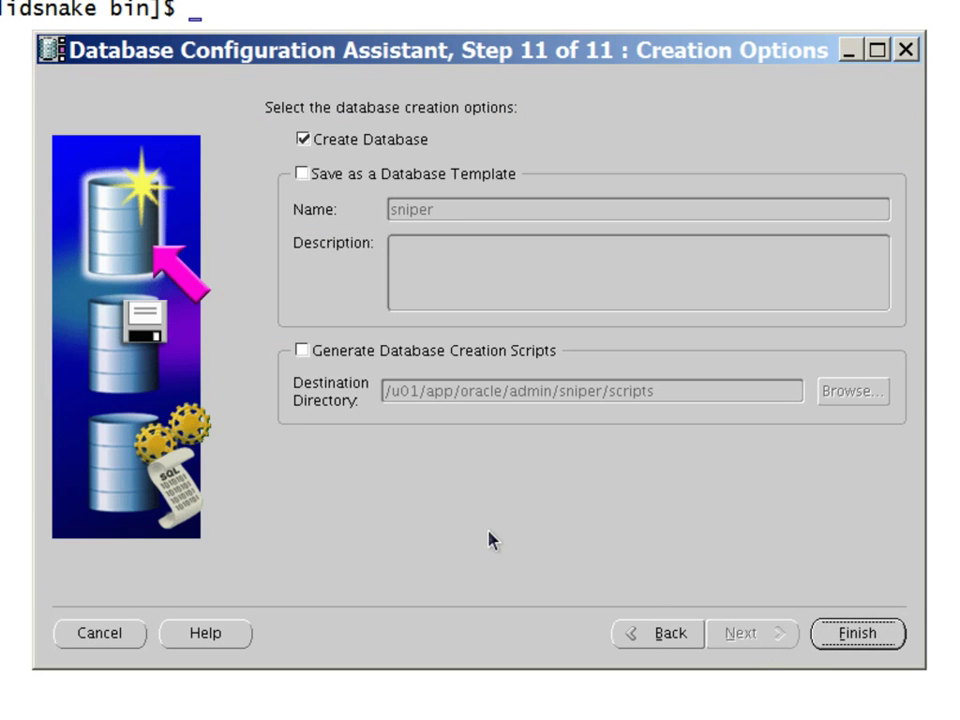
# Enable database creation scripts in /u01/app/oracle/admin/sniper/scripts and finish to see the summary
pyautogui.click(352, 360)
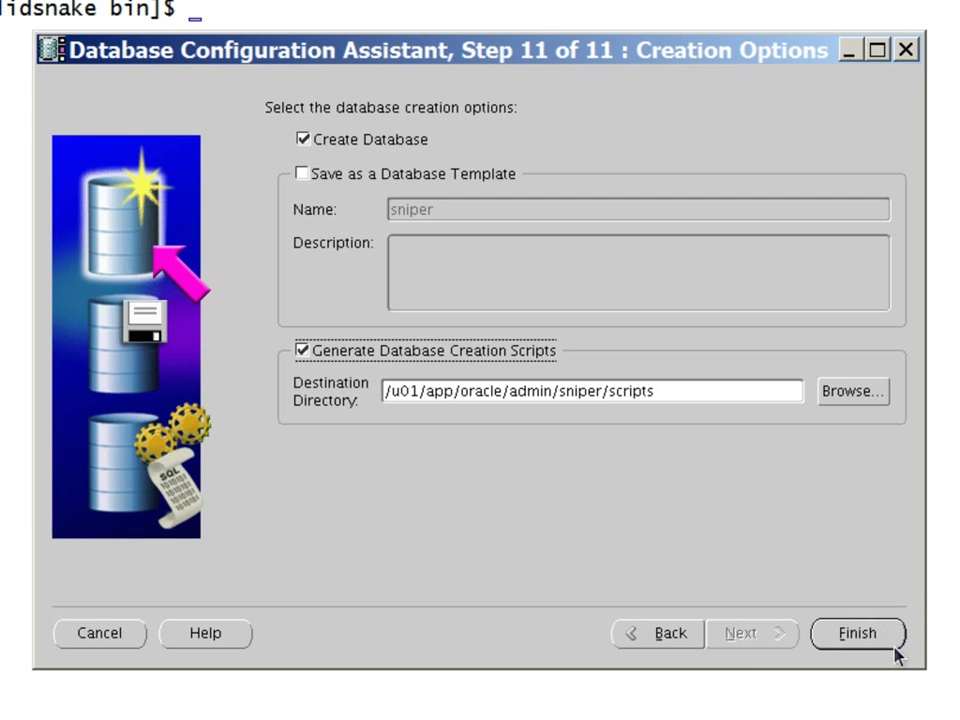
pyautogui.click(857, 633)
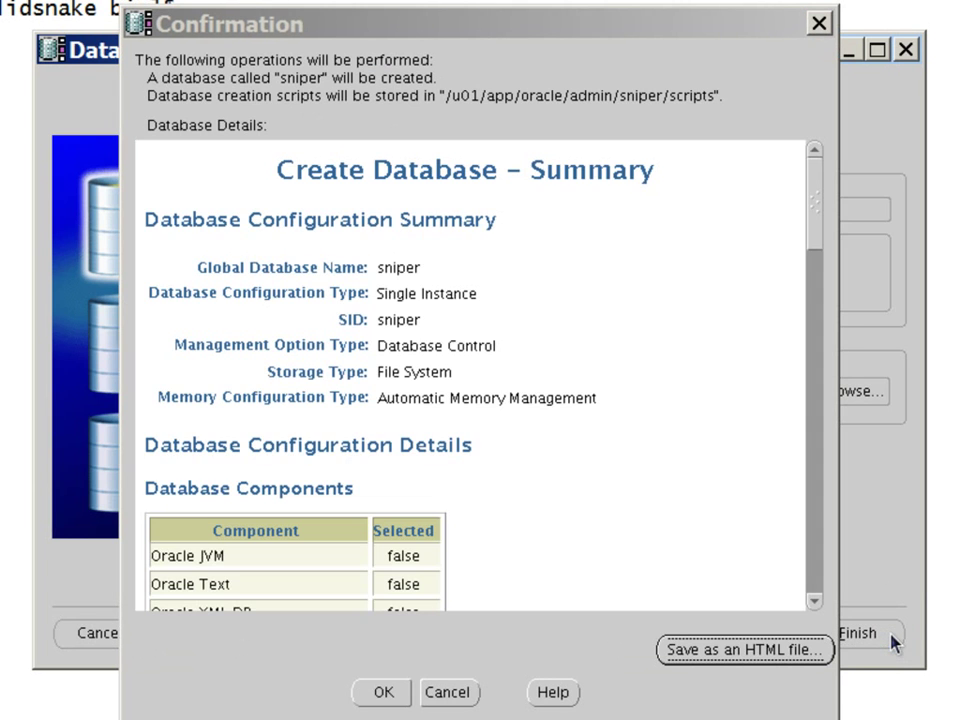
# Save the summary as /u01/app/oracle/sniperDBCreateSummary.html and confirm the database creation
pyautogui.moveTo(816, 231); pyautogui.dragTo(812, 594)
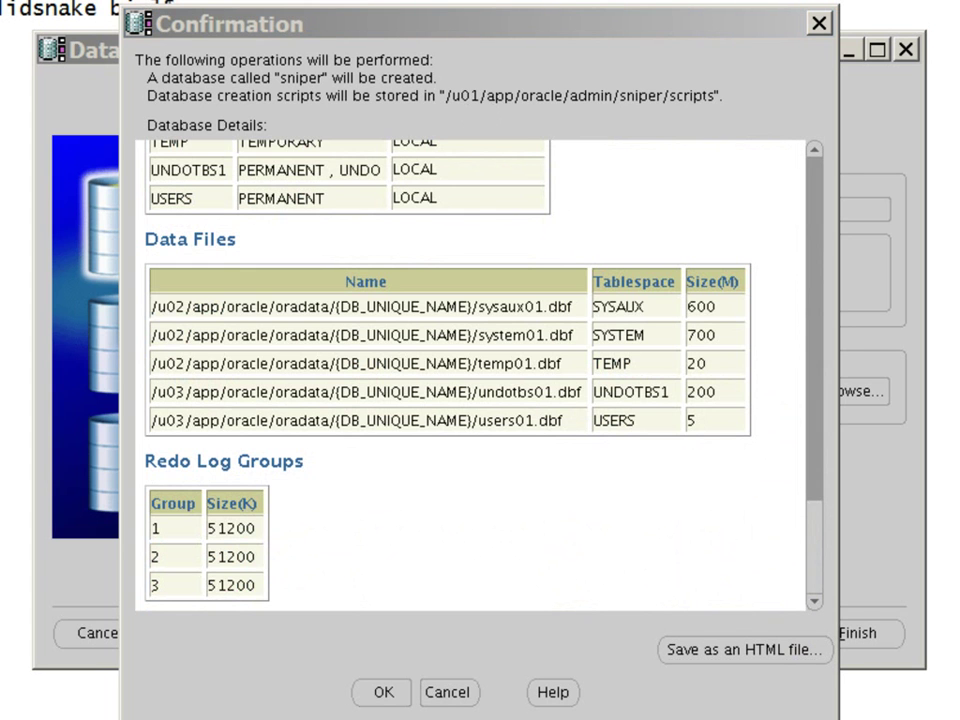
pyautogui.moveTo(208, 30); pyautogui.dragTo(546, 146)
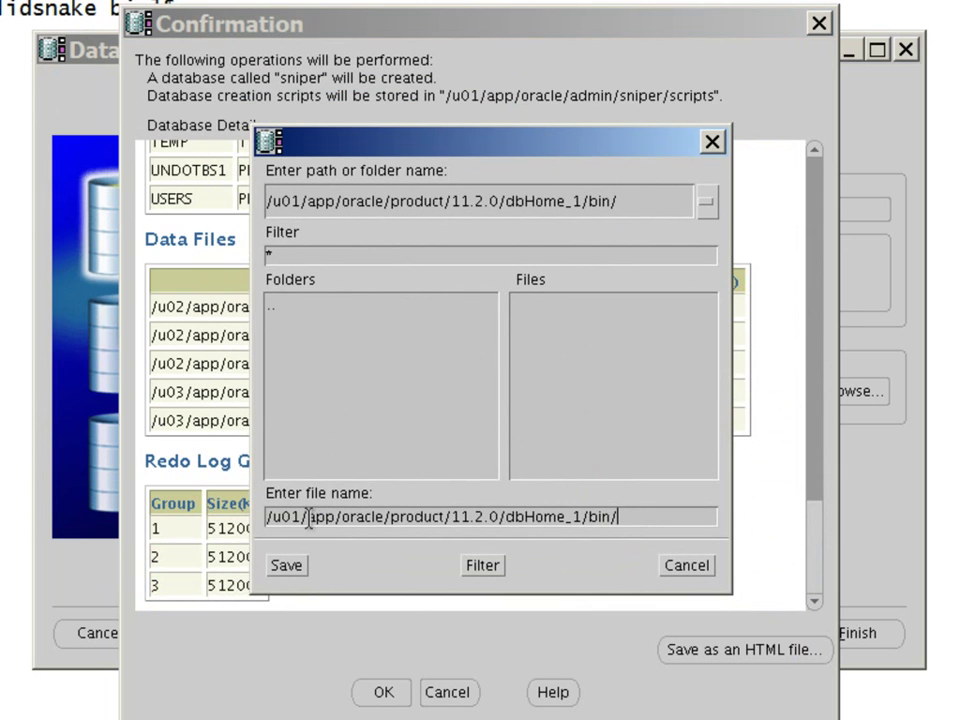
pyautogui.moveTo(391, 516); pyautogui.dragTo(669, 512)
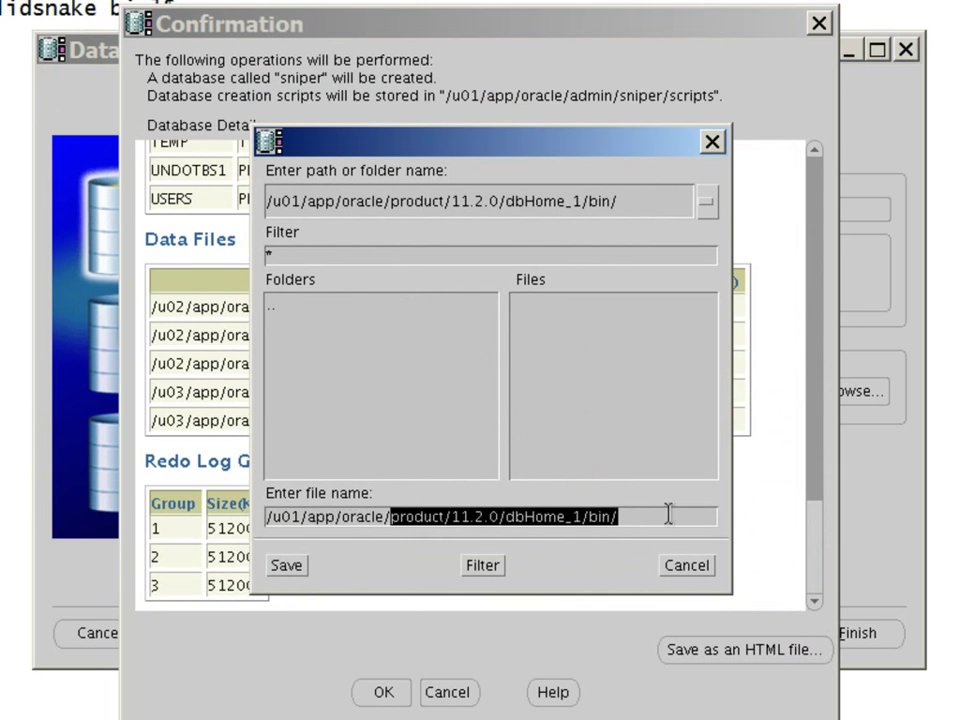
pyautogui.write('s')
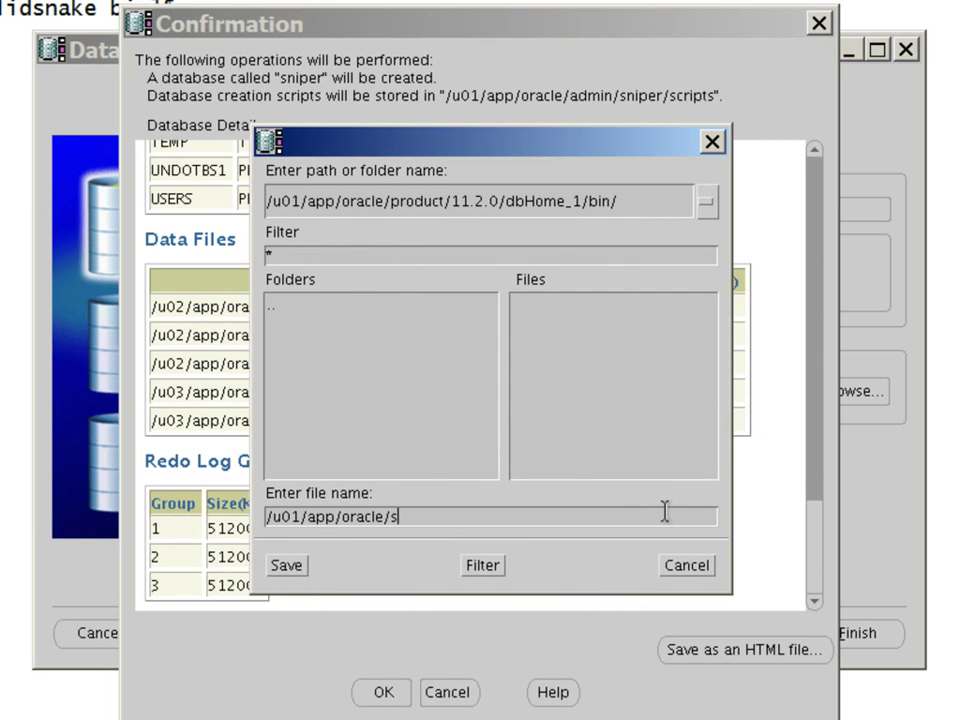
pyautogui.write('niperDBCreateSu')
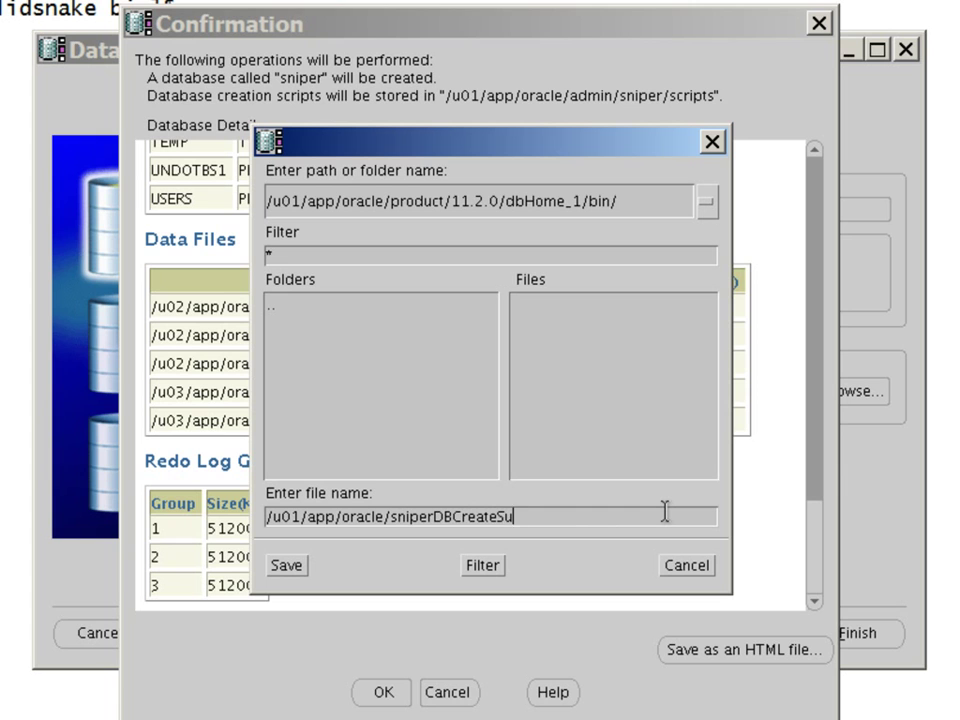
pyautogui.write('mmary.html')
pyautogui.click(286, 566)
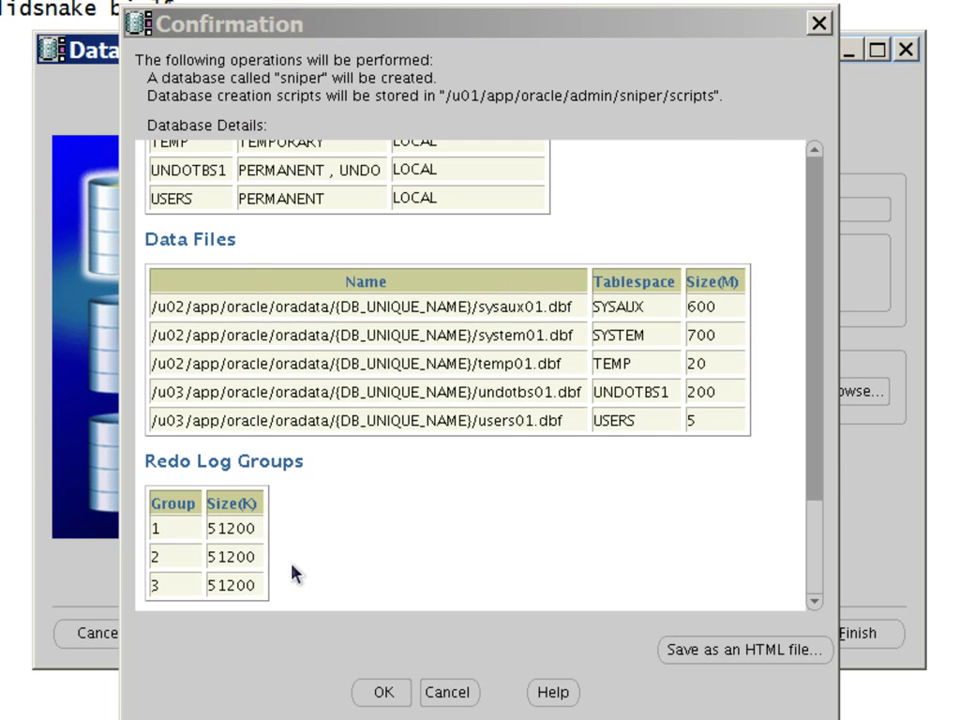
pyautogui.click(377, 692)
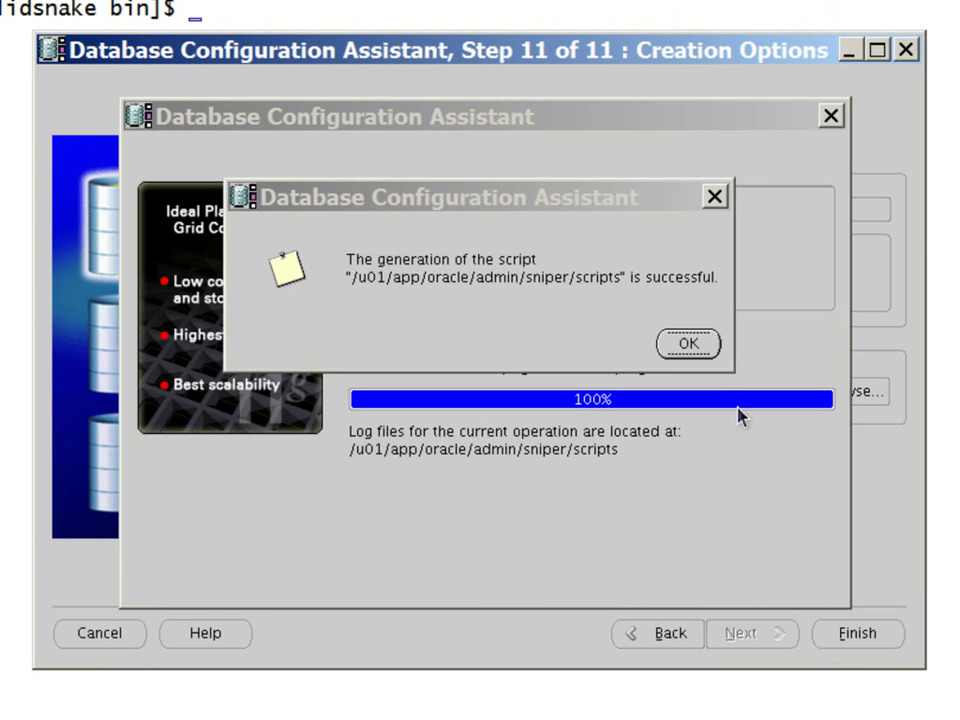
# Dismiss the script-generation success message so the sniper database creation proceeds
pyautogui.click(704, 345)
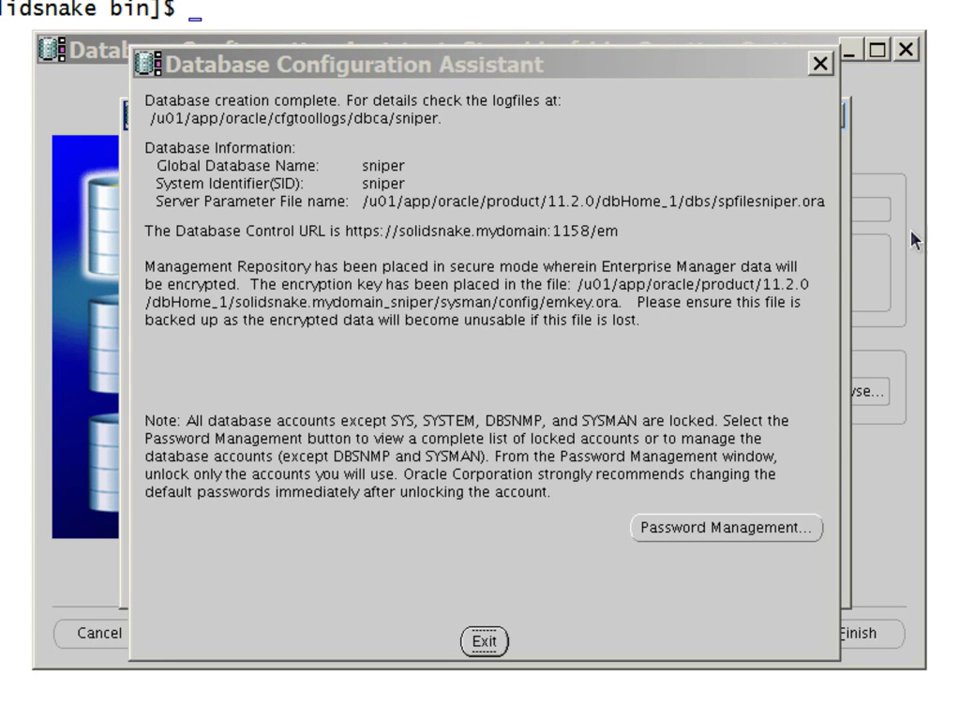
pyautogui.click(372, 207)
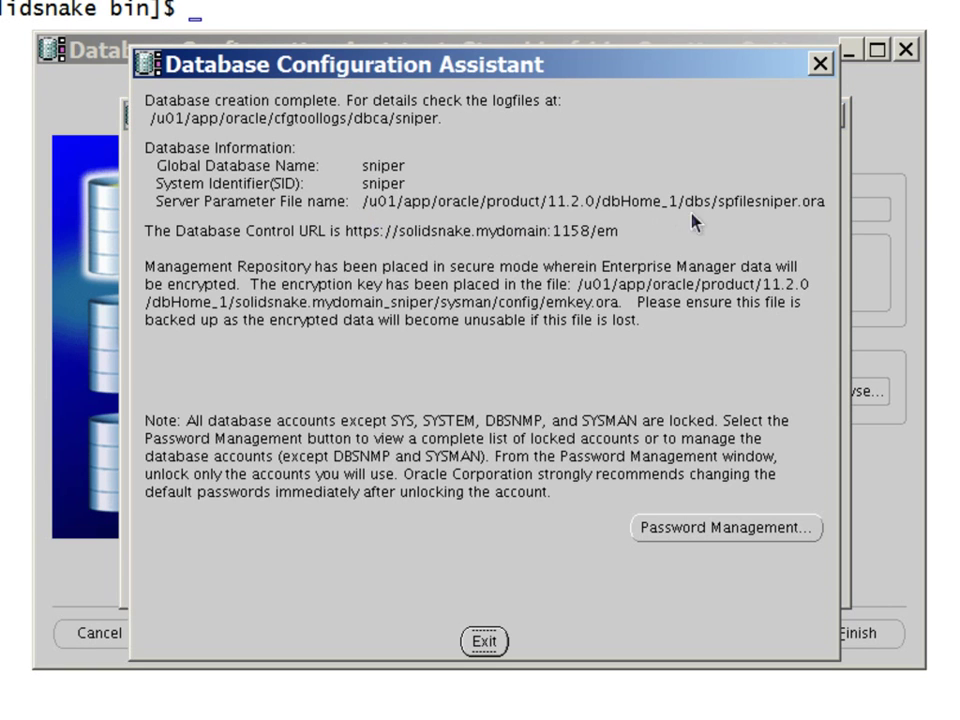
pyautogui.moveTo(345, 231); pyautogui.dragTo(776, 235)
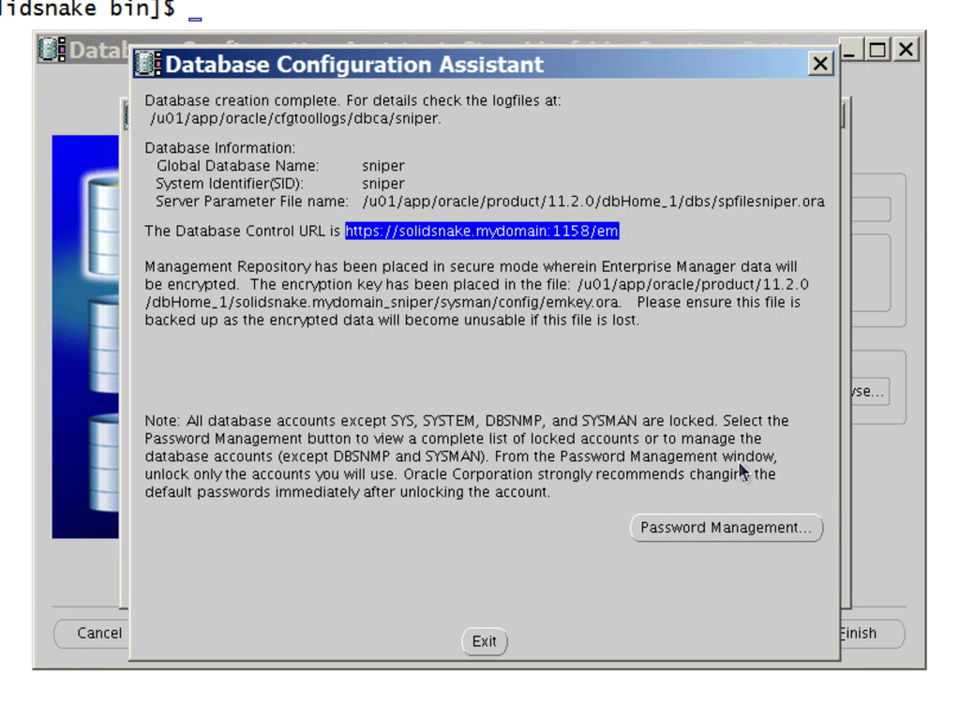
pyautogui.click(739, 535)
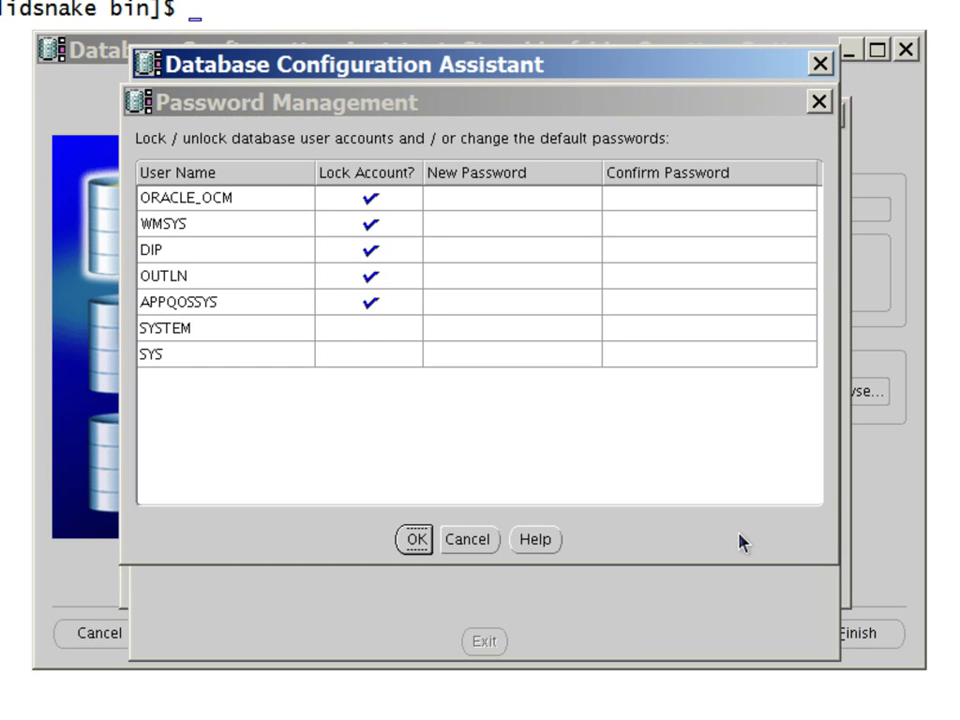
pyautogui.click(478, 546)
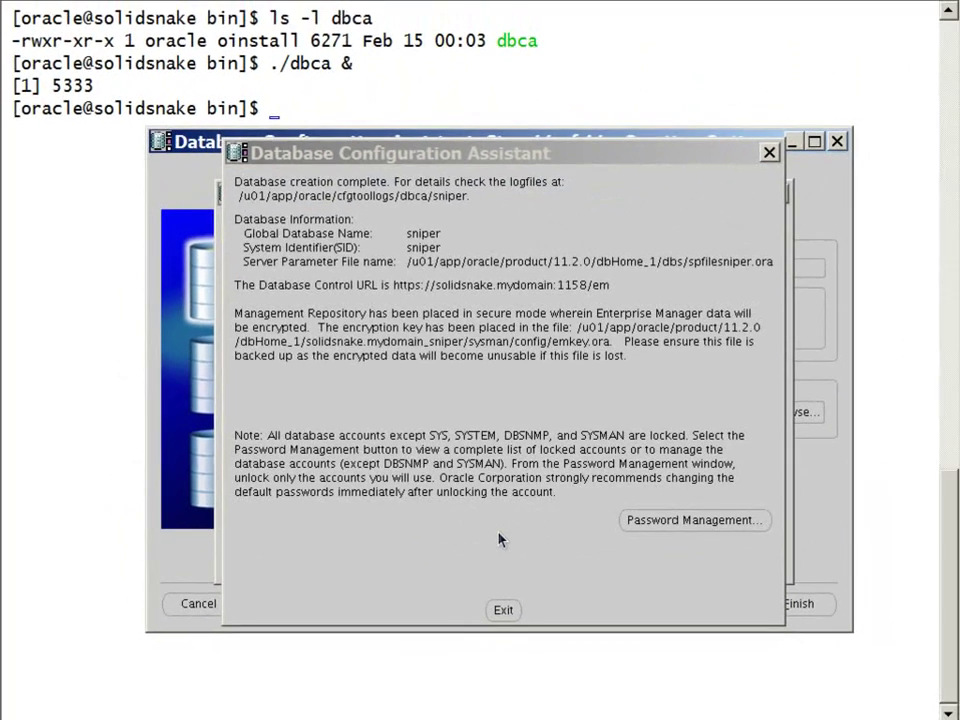
# Exit DBCA and confirm the background ./dbca job shows Done in the terminal
pyautogui.click(503, 611)
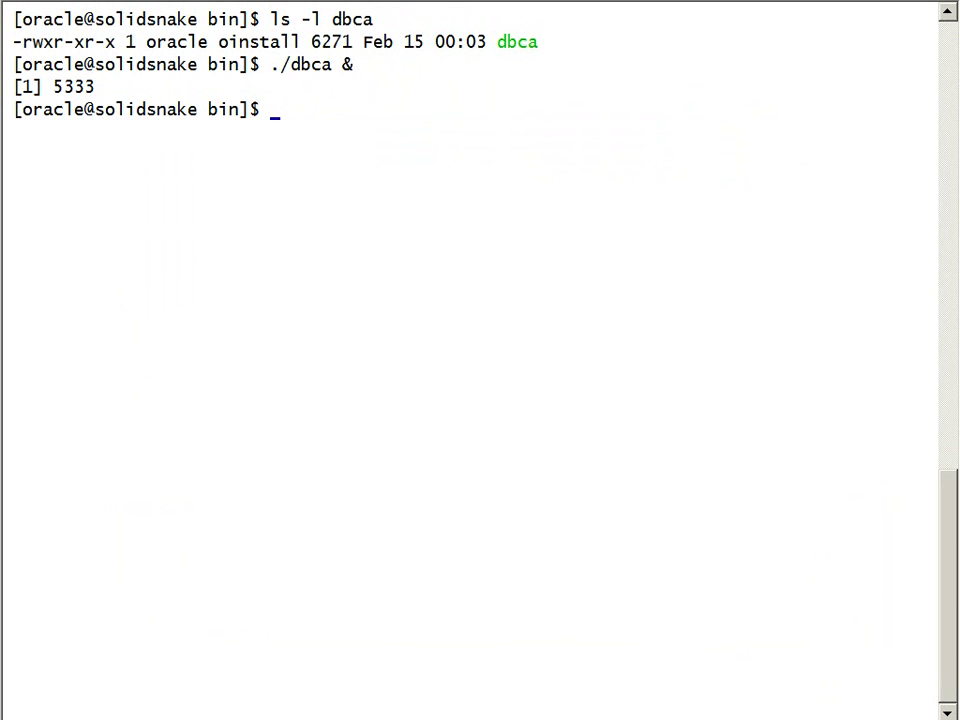
pyautogui.press('Return')
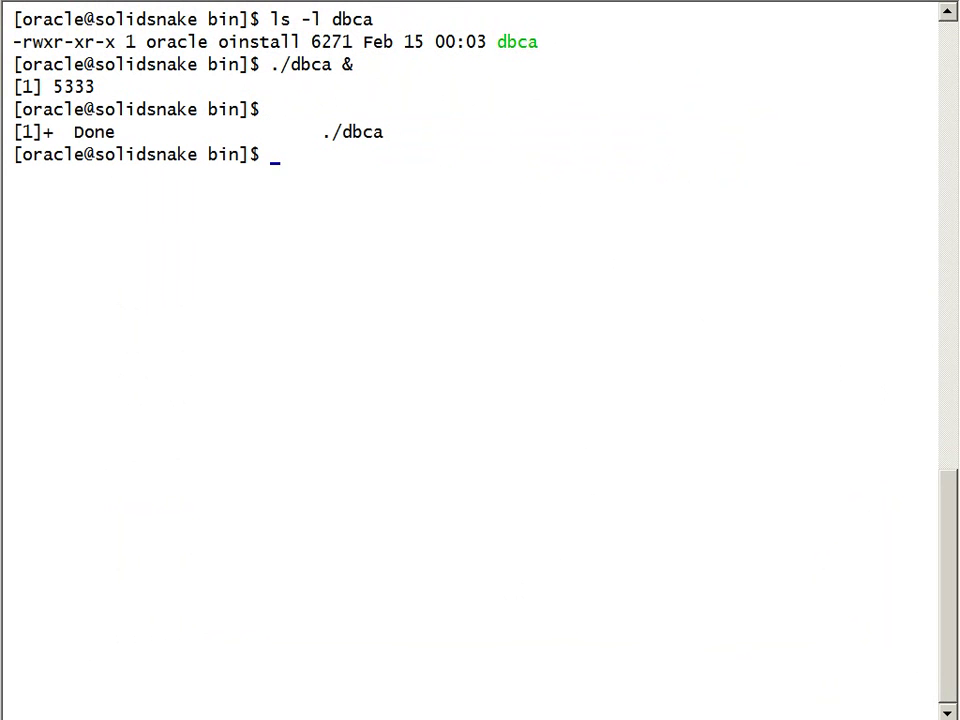